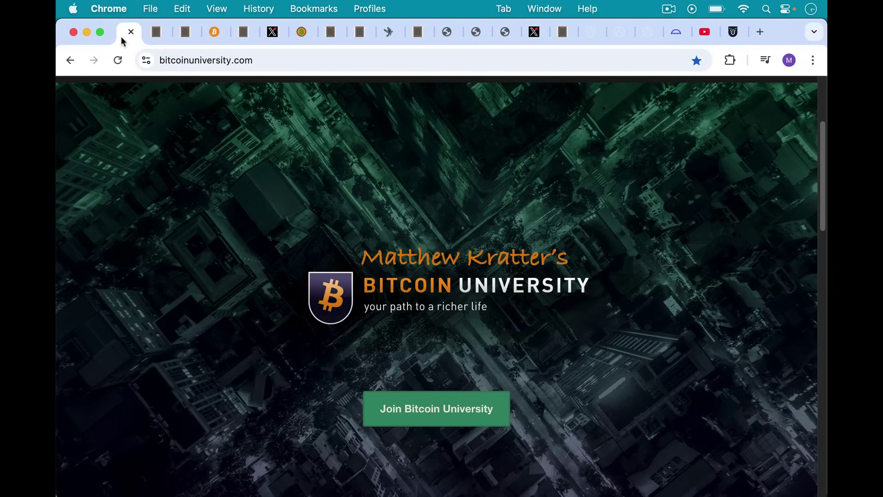
Open the 'Why run a Bitcoin node?' notes and read down to the Bitcoin Core download line.
{"action": "left_click", "coordinate": [156, 32]}
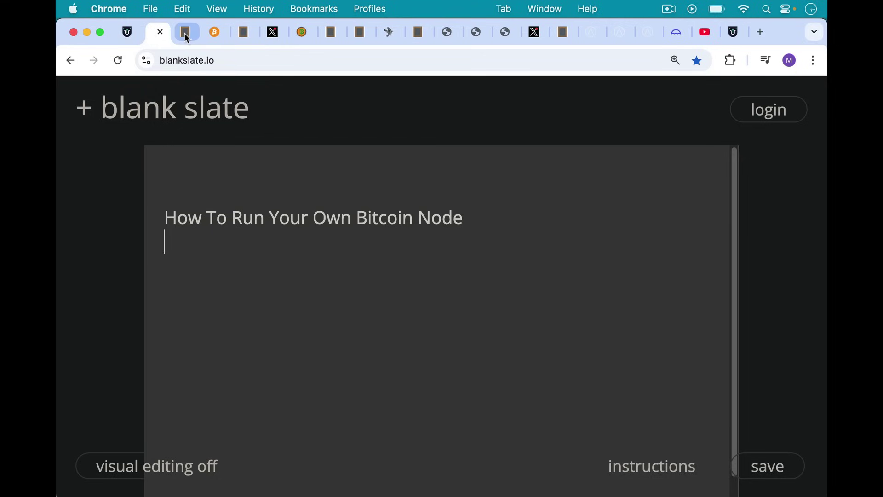
{"action": "left_click", "coordinate": [185, 33]}
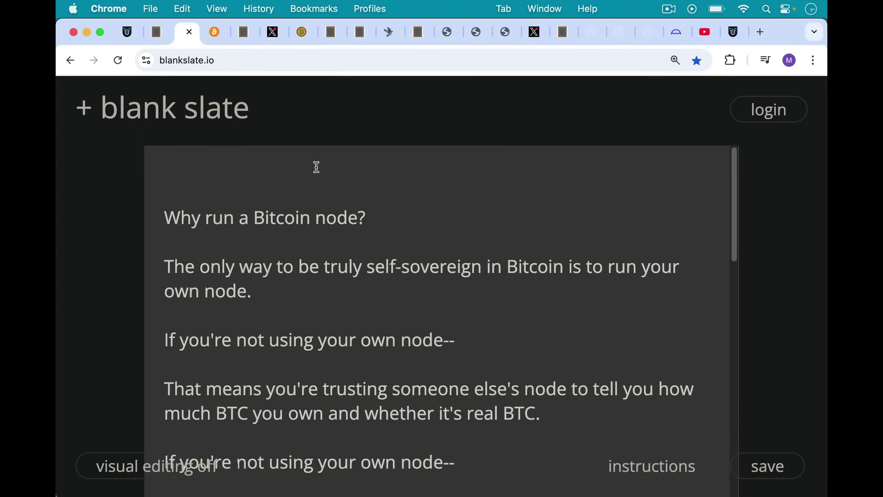
{"action": "scroll", "coordinate": [316, 167], "scroll_direction": "down", "scroll_amount": 5}
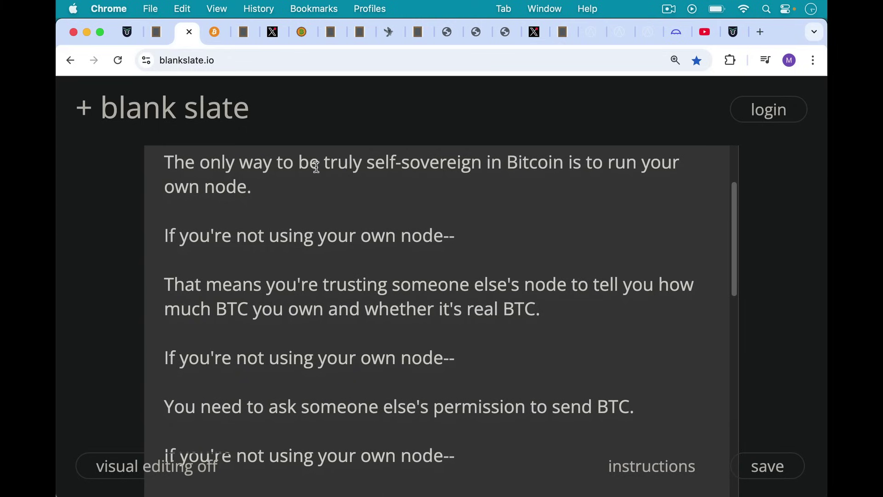
{"action": "scroll", "coordinate": [316, 167], "scroll_direction": "down", "scroll_amount": 5}
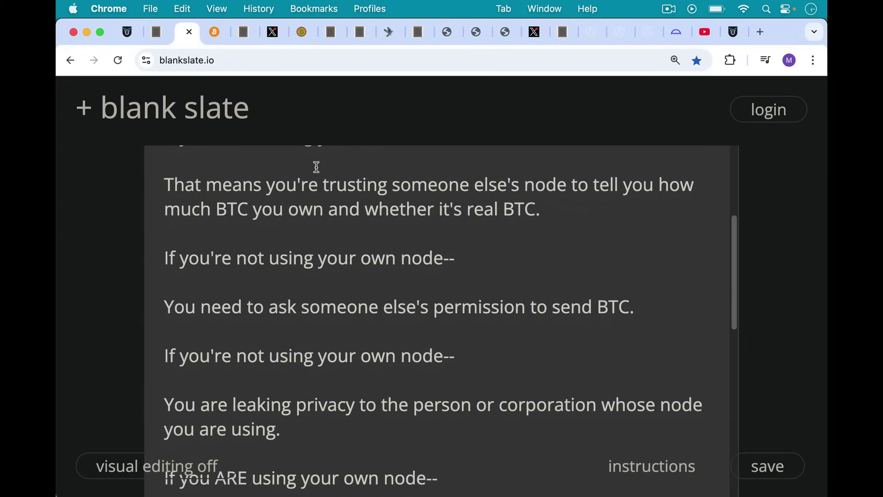
{"action": "scroll", "coordinate": [317, 167], "scroll_direction": "down", "scroll_amount": 3}
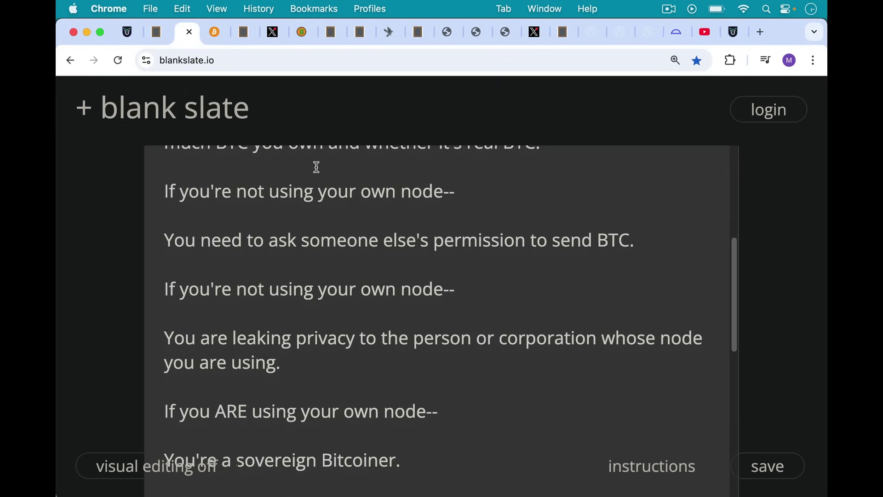
{"action": "scroll", "coordinate": [316, 167], "scroll_direction": "down", "scroll_amount": 6}
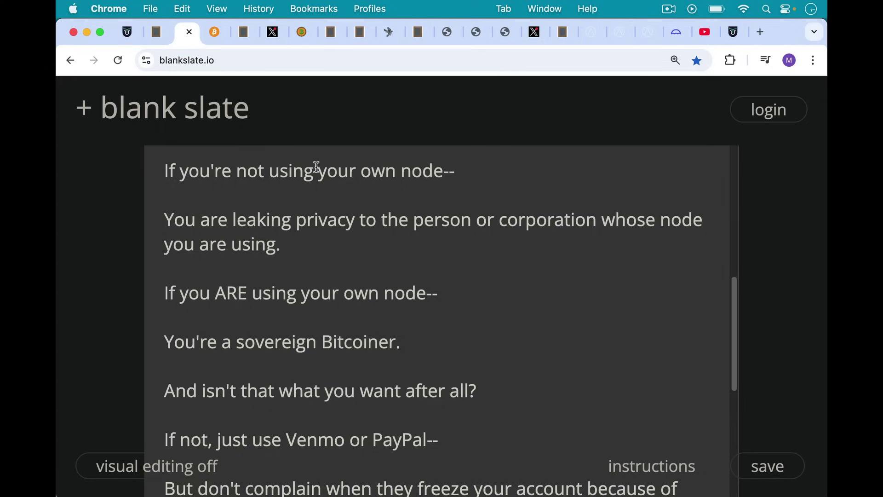
{"action": "scroll", "coordinate": [317, 167], "scroll_direction": "down", "scroll_amount": 5}
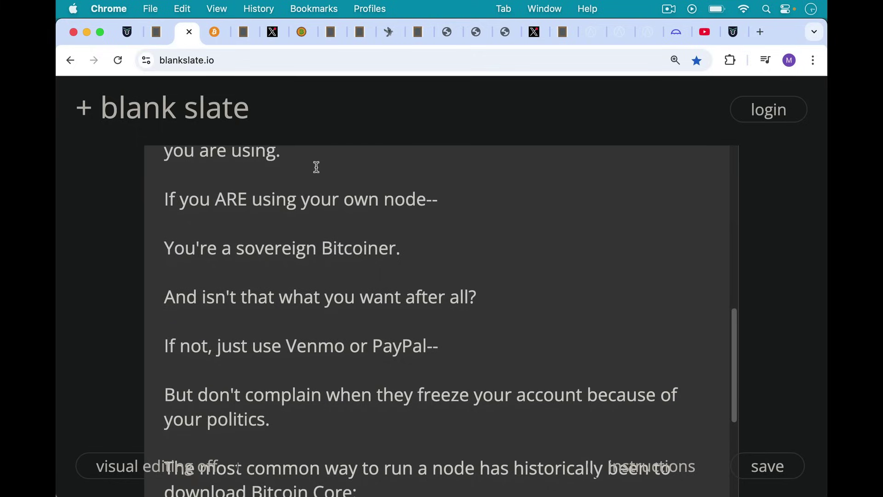
{"action": "scroll", "coordinate": [317, 167], "scroll_direction": "down", "scroll_amount": 6}
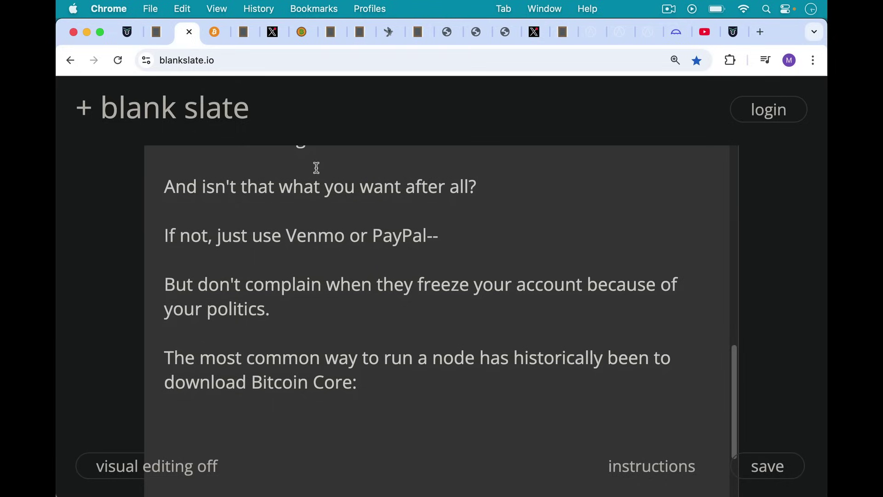
View bitcoin.org's Download Bitcoin Core page, then return to the notes ending at 'living legends'.
{"action": "left_click", "coordinate": [217, 34]}
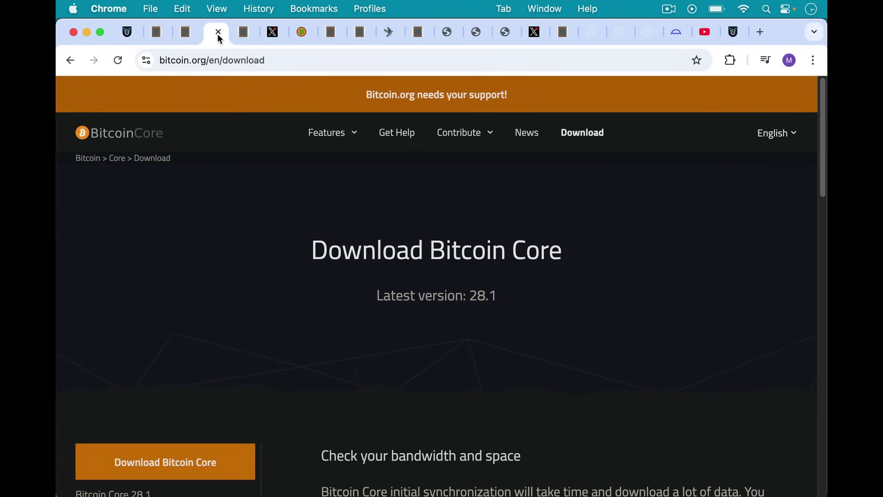
{"action": "left_click", "coordinate": [240, 34]}
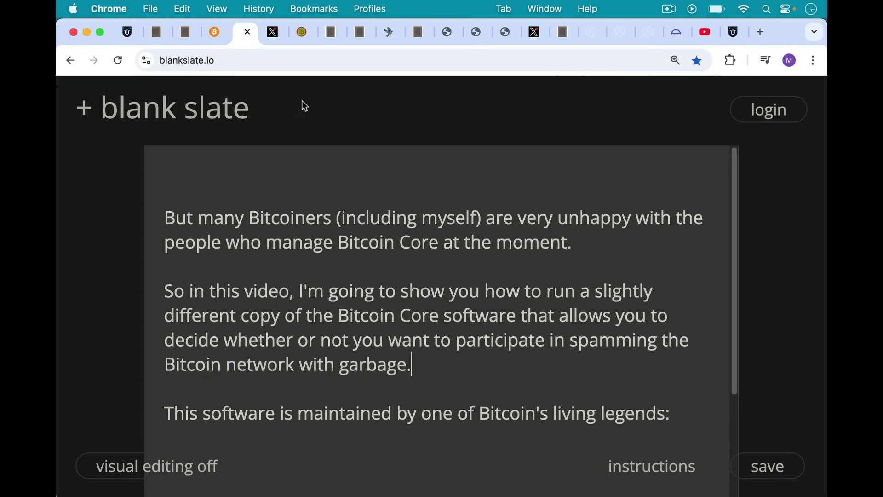
Bring up the X thread on why a veteran Bitcoin developer is a Bitcoin legend.
{"action": "left_click", "coordinate": [273, 33]}
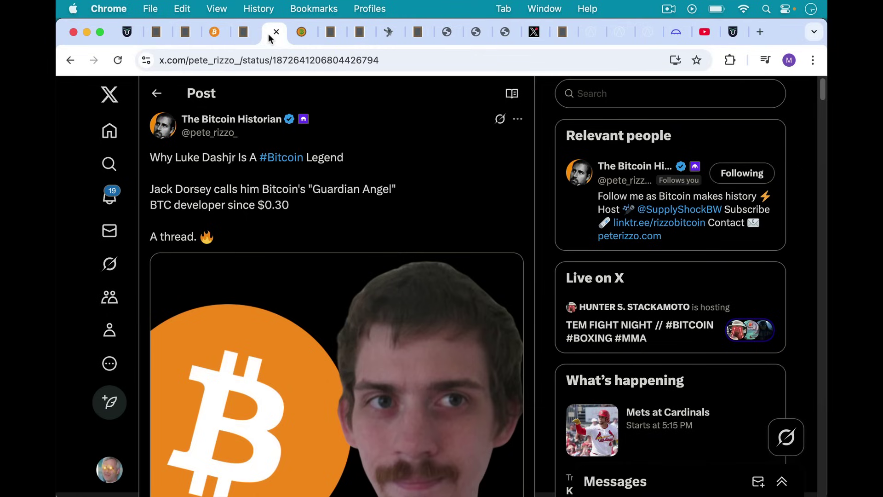
Show bitcoinknots.org's macOS download box offering version 28.1.knots20250305.
{"action": "left_click", "coordinate": [305, 36]}
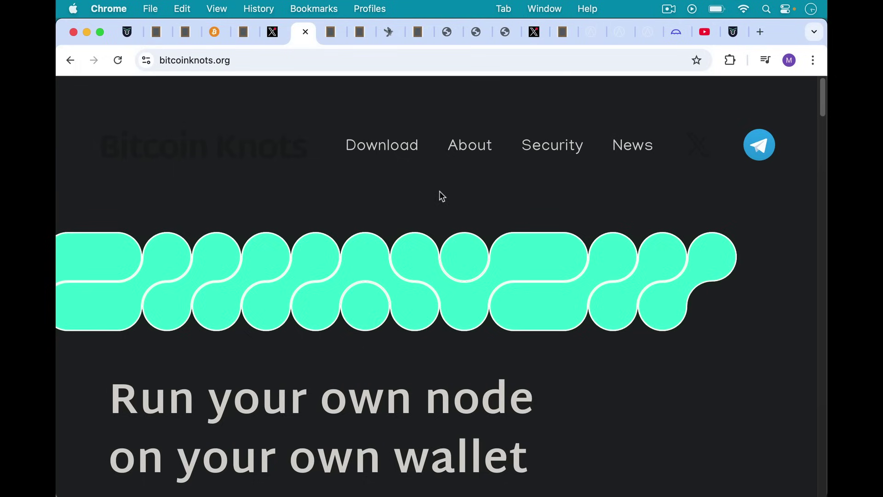
{"action": "scroll", "coordinate": [440, 191], "scroll_direction": "down", "scroll_amount": 6}
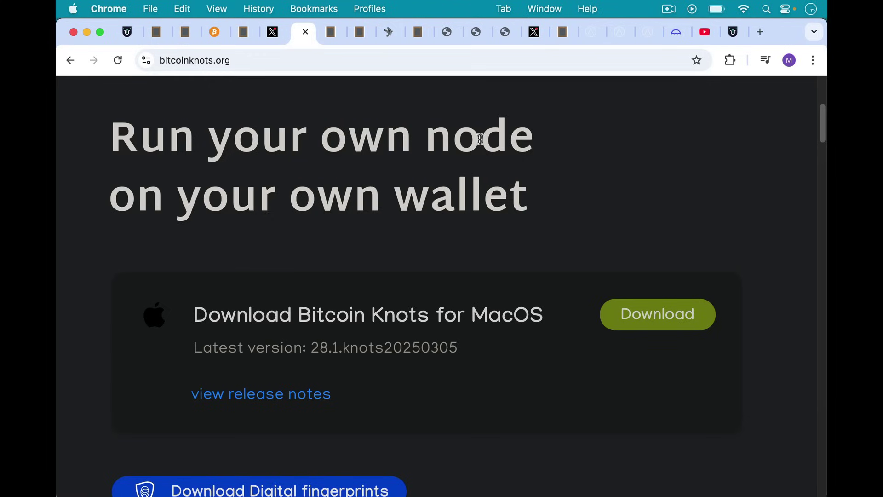
Read the Knots installation notes down to the roughly 15-hour sync on a 2023 M2 MacBook Pro.
{"action": "left_click", "coordinate": [332, 31]}
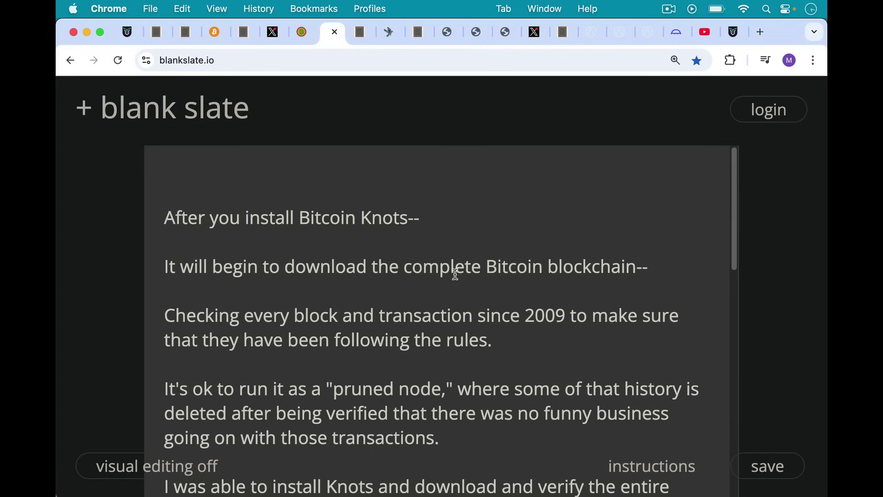
{"action": "scroll", "coordinate": [497, 296], "scroll_direction": "down", "scroll_amount": 4}
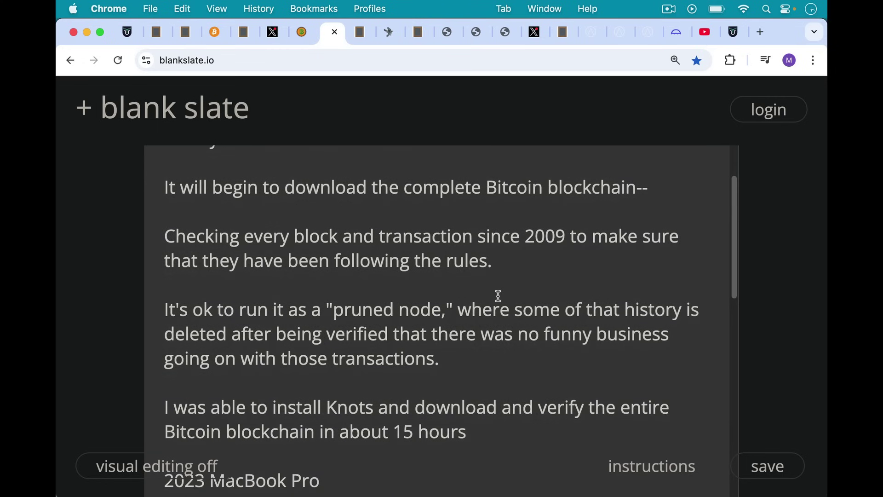
{"action": "scroll", "coordinate": [498, 295], "scroll_direction": "down", "scroll_amount": 5}
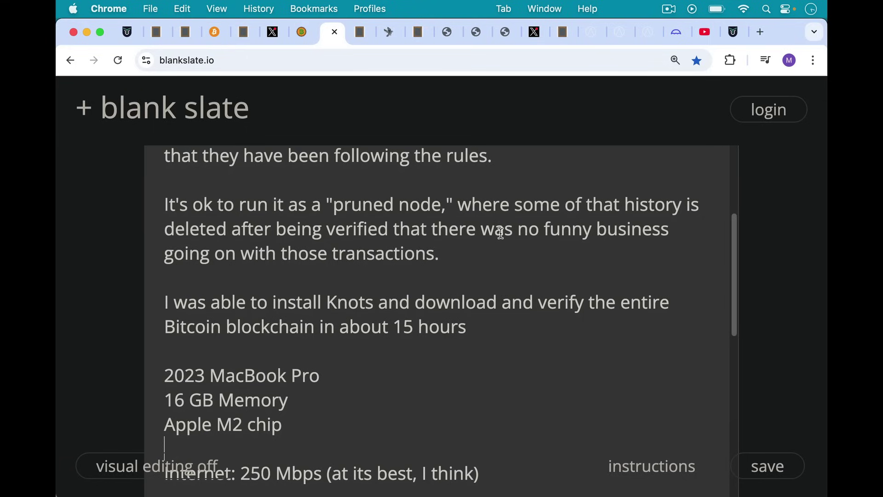
Read through the spammer paragraphs, then bring up the 'Your node (Knots):' note.
{"action": "scroll", "coordinate": [501, 344], "scroll_direction": "down", "scroll_amount": 2}
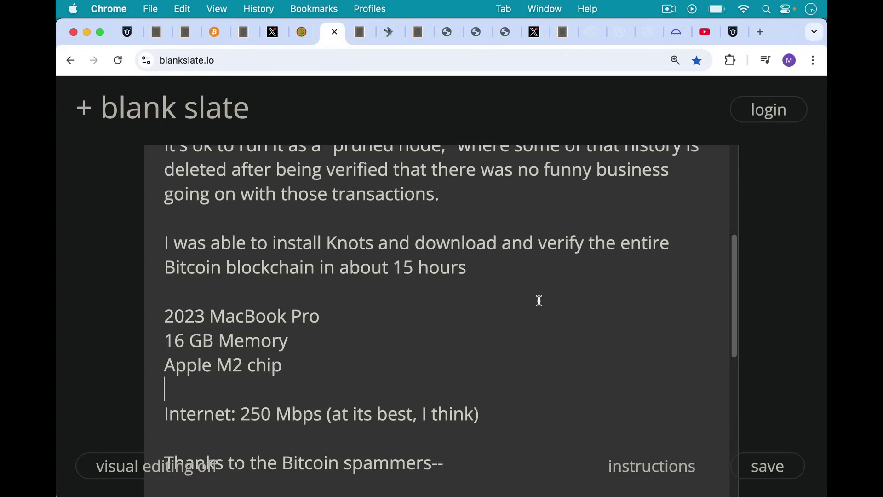
{"action": "scroll", "coordinate": [540, 300], "scroll_direction": "down", "scroll_amount": 5}
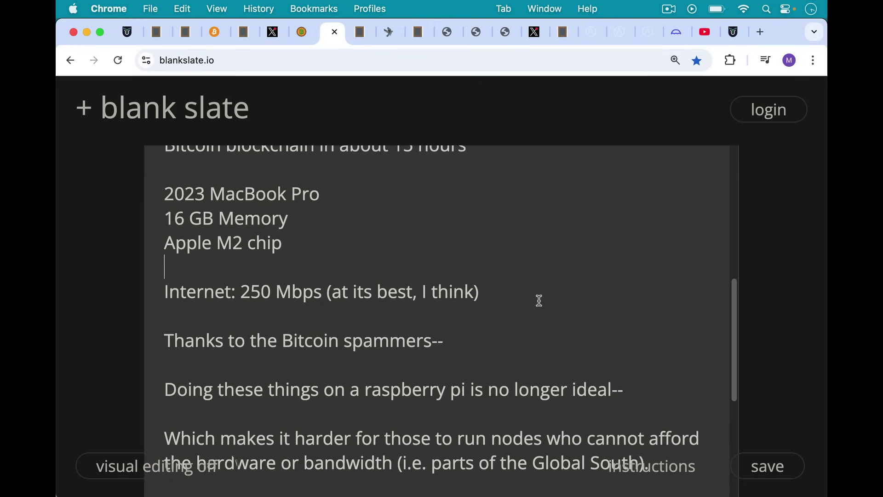
{"action": "scroll", "coordinate": [539, 300], "scroll_direction": "down", "scroll_amount": 3}
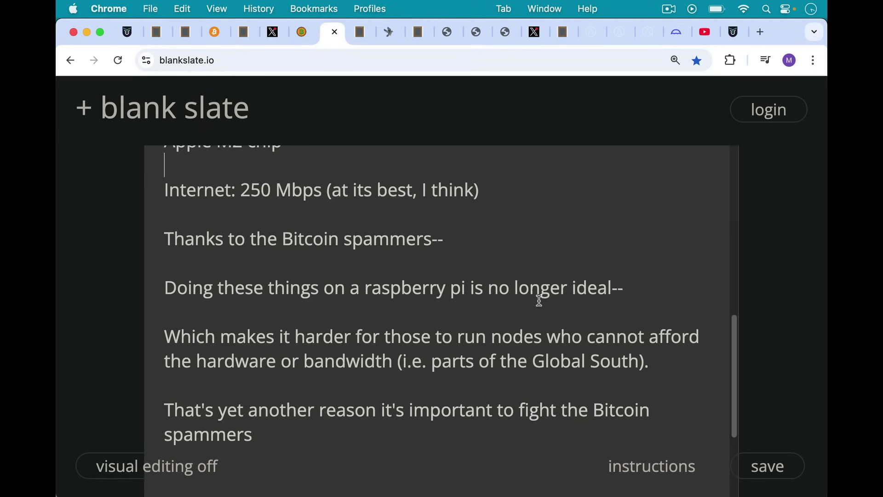
{"action": "scroll", "coordinate": [538, 300], "scroll_direction": "up", "scroll_amount": 5}
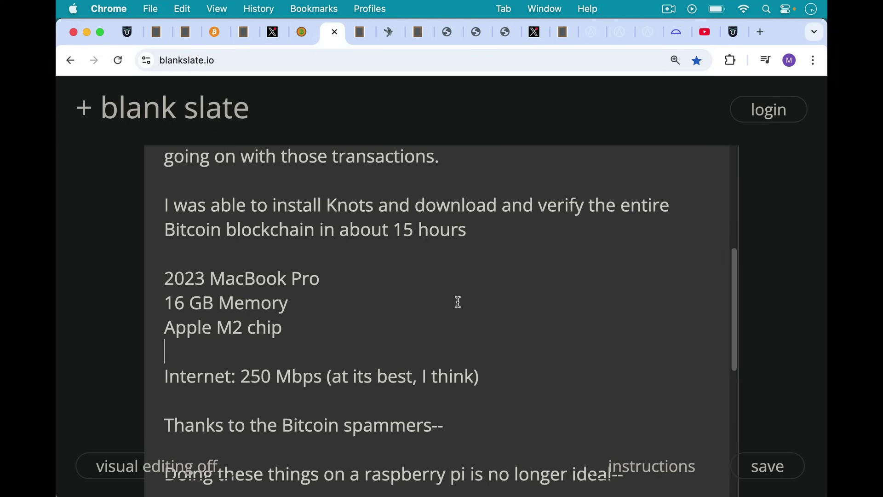
{"action": "scroll", "coordinate": [458, 302], "scroll_direction": "down", "scroll_amount": 5}
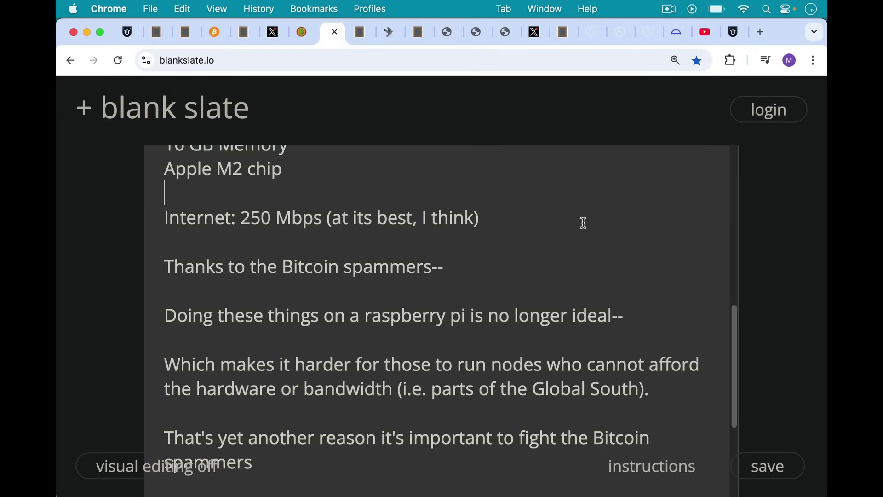
{"action": "scroll", "coordinate": [583, 223], "scroll_direction": "down", "scroll_amount": 3}
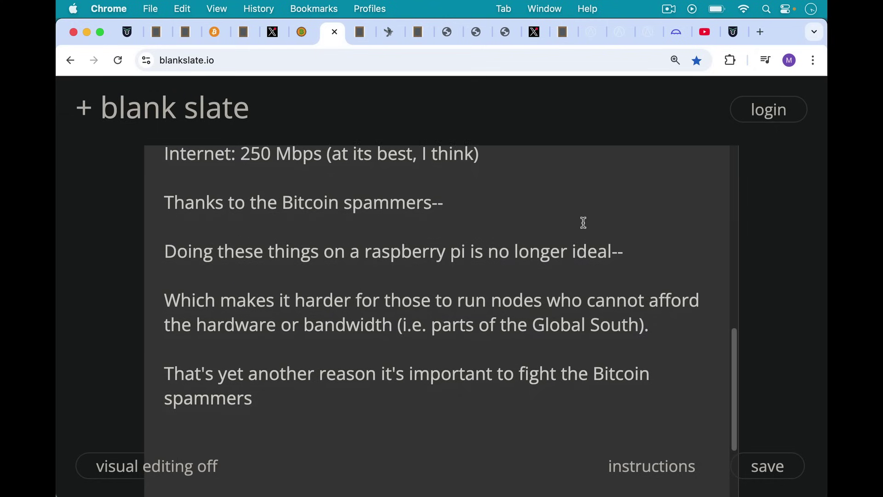
{"action": "left_click", "coordinate": [362, 37]}
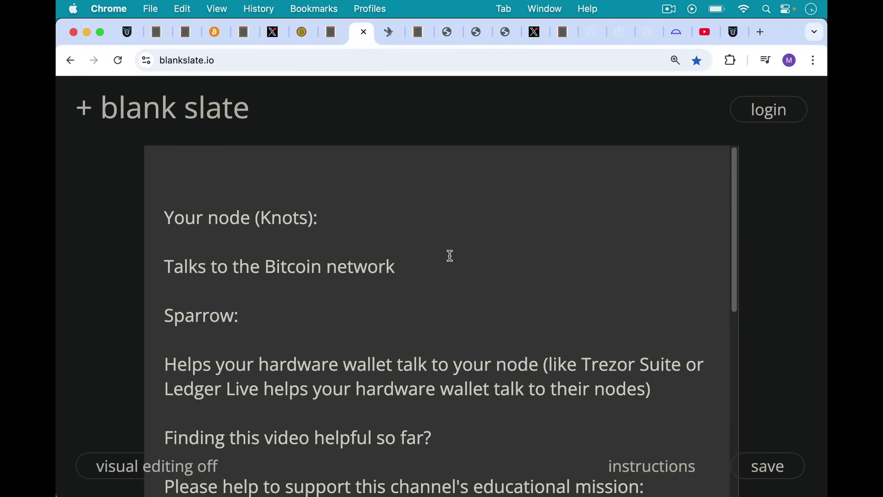
{"action": "scroll", "coordinate": [449, 254], "scroll_direction": "down", "scroll_amount": 3}
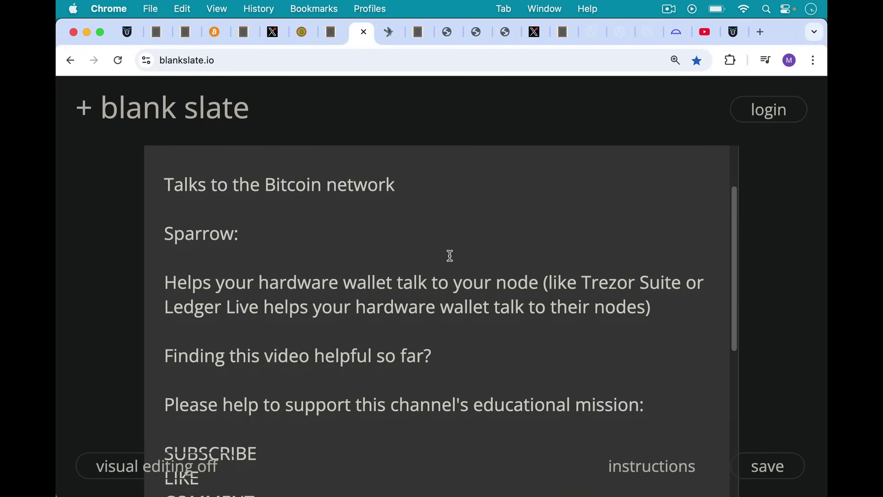
{"action": "scroll", "coordinate": [450, 256], "scroll_direction": "down", "scroll_amount": 3}
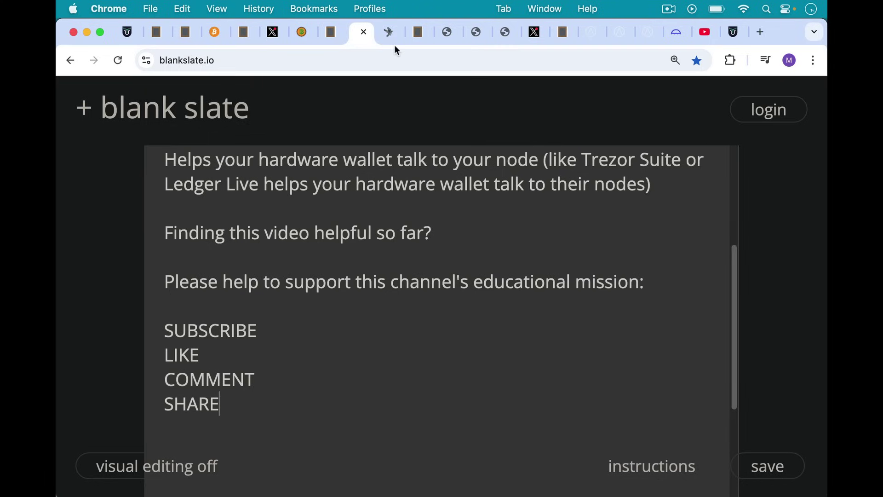
Review Sparrow 2.1.3's download and verification sections, then bring up the fake-support warning notes.
{"action": "left_click", "coordinate": [391, 32]}
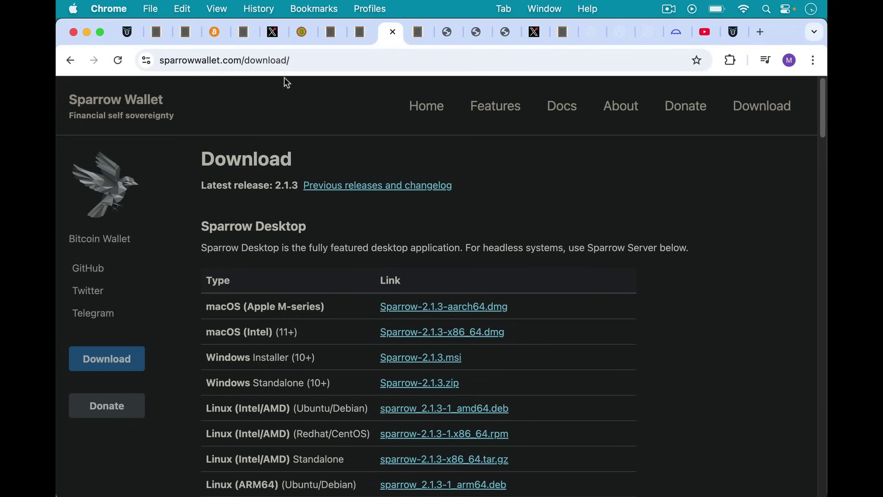
{"action": "scroll", "coordinate": [488, 202], "scroll_direction": "down", "scroll_amount": 13}
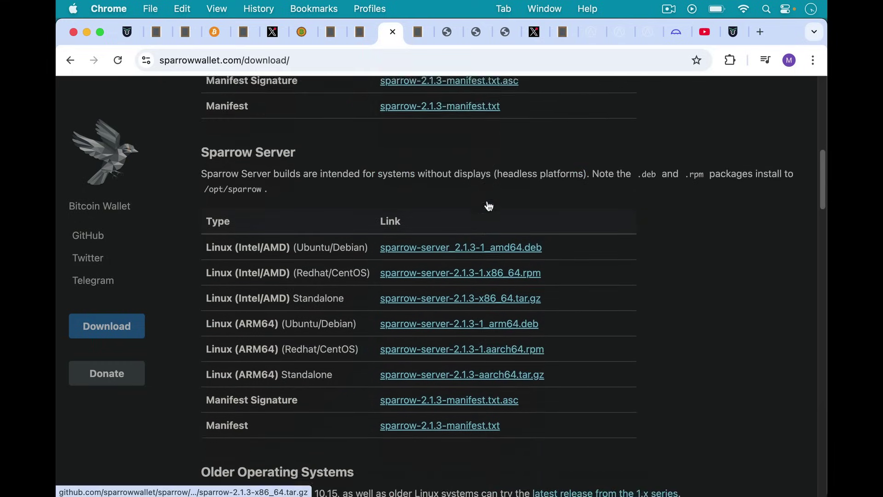
{"action": "scroll", "coordinate": [488, 203], "scroll_direction": "down", "scroll_amount": 5}
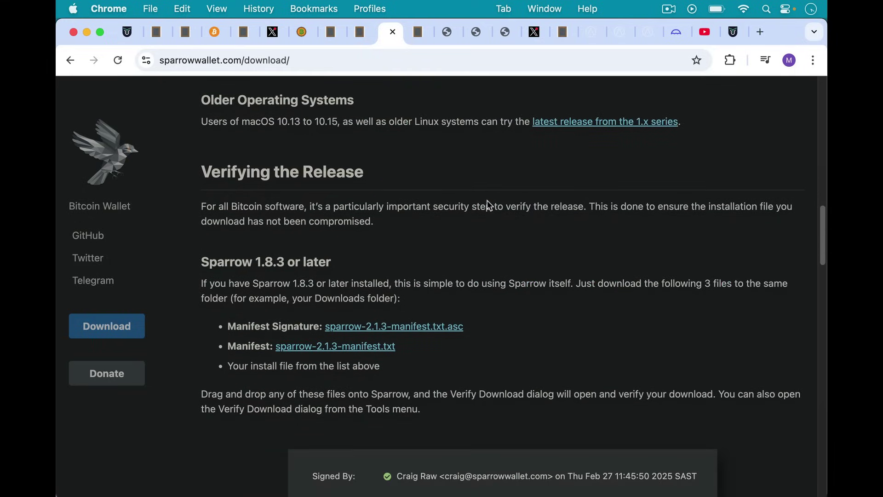
{"action": "scroll", "coordinate": [487, 200], "scroll_direction": "up", "scroll_amount": 15}
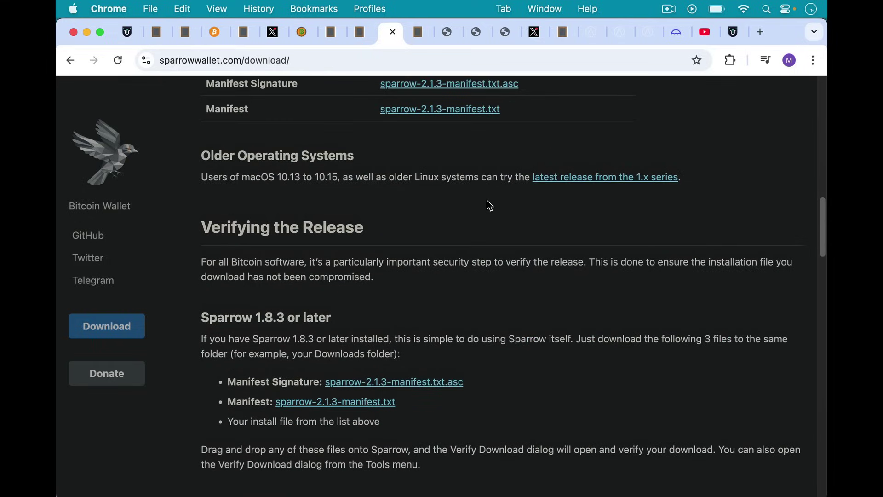
{"action": "scroll", "coordinate": [488, 204], "scroll_direction": "up", "scroll_amount": 3}
{"action": "scroll", "coordinate": [488, 203], "scroll_direction": "down", "scroll_amount": 2}
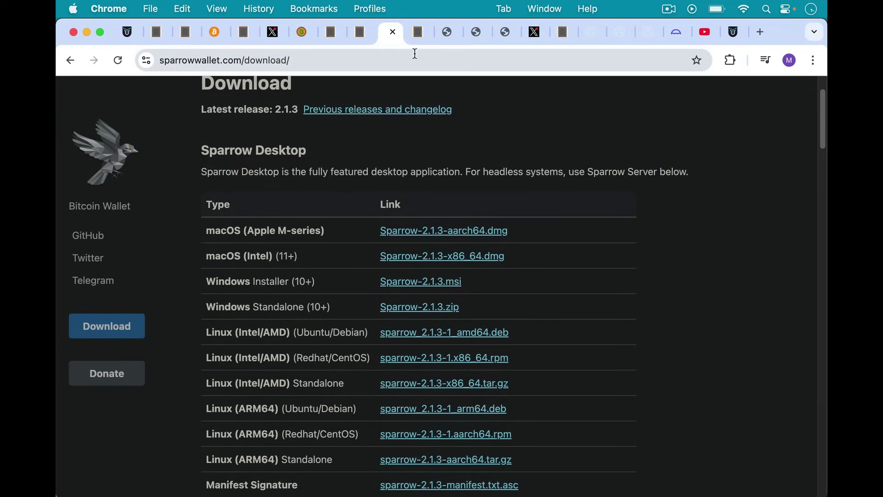
{"action": "left_click", "coordinate": [418, 34]}
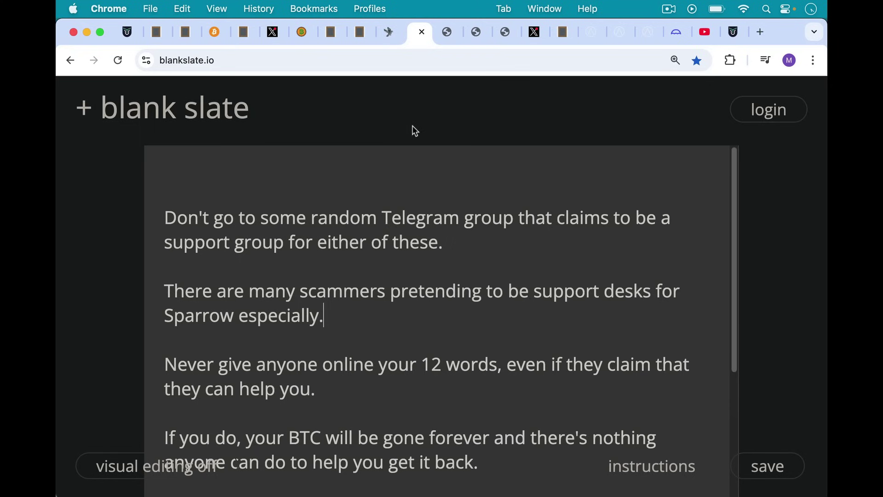
Review the warning that sharing your 12 words loses your BTC forever, with no recovery.
{"action": "scroll", "coordinate": [412, 125], "scroll_direction": "down", "scroll_amount": 1}
{"action": "scroll", "coordinate": [412, 126], "scroll_direction": "up", "scroll_amount": 1}
{"action": "mouse_move", "coordinate": [395, 495]}
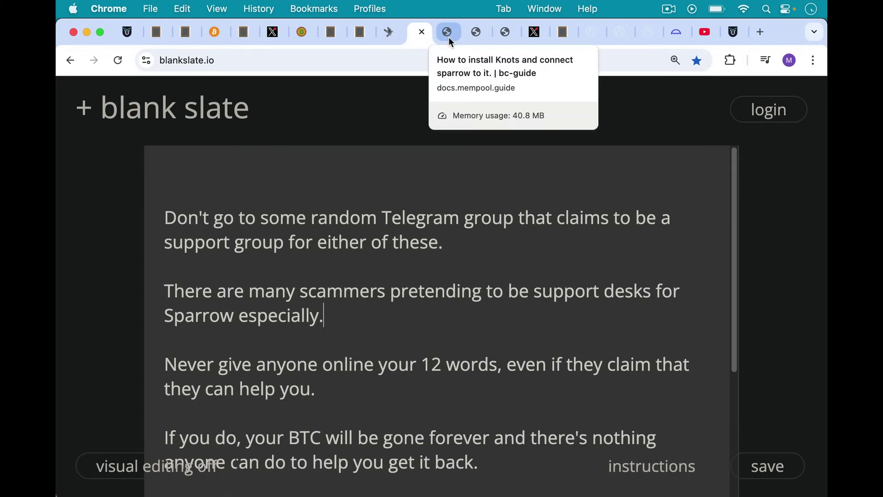
Switch from the X profile to the docs.mempool.guide page on installing Knots and connecting Sparrow.
{"action": "left_click", "coordinate": [527, 35]}
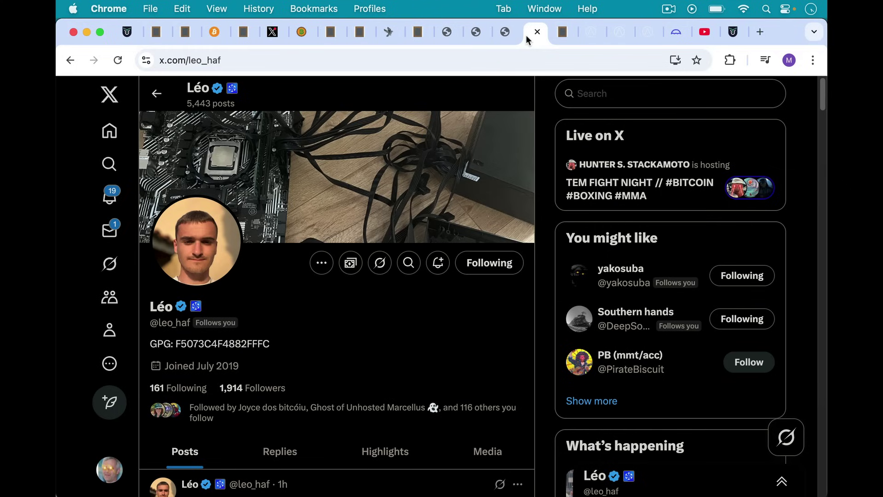
{"action": "left_click", "coordinate": [447, 32]}
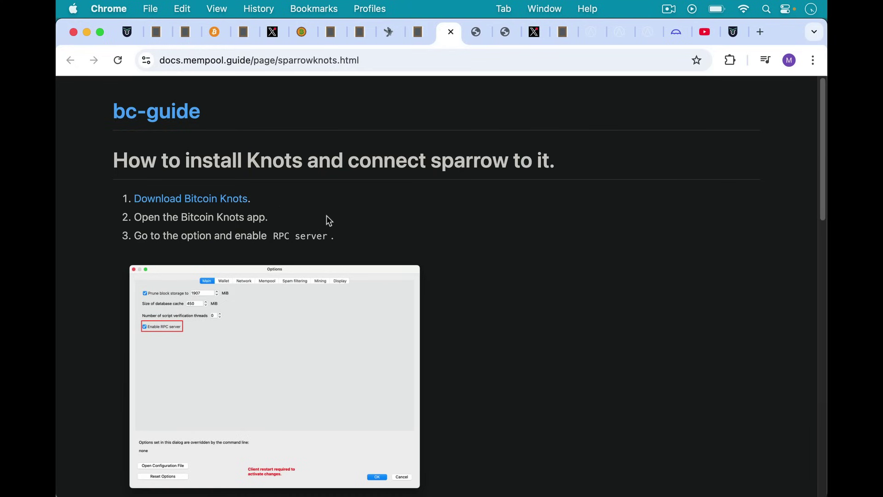
{"action": "mouse_move", "coordinate": [465, 479]}
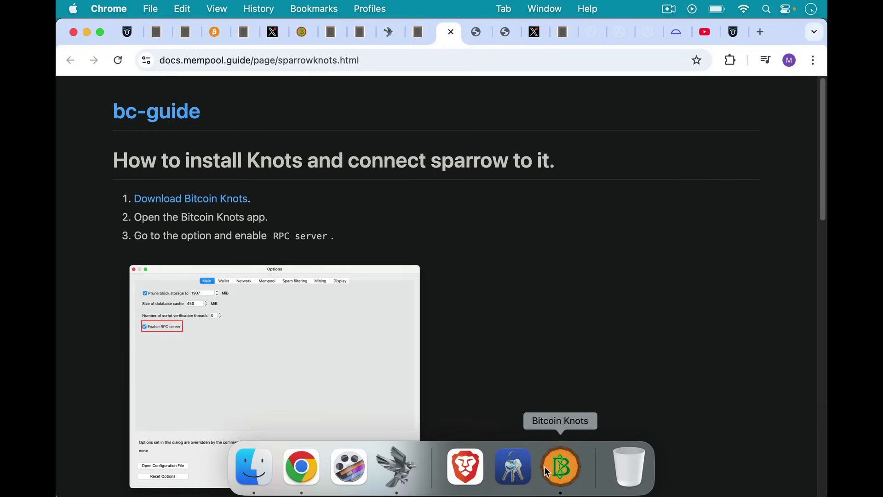
Confirm in Bitcoin Knots Preferences that the RPC server is enabled, closing without changes.
{"action": "left_click", "coordinate": [560, 467]}
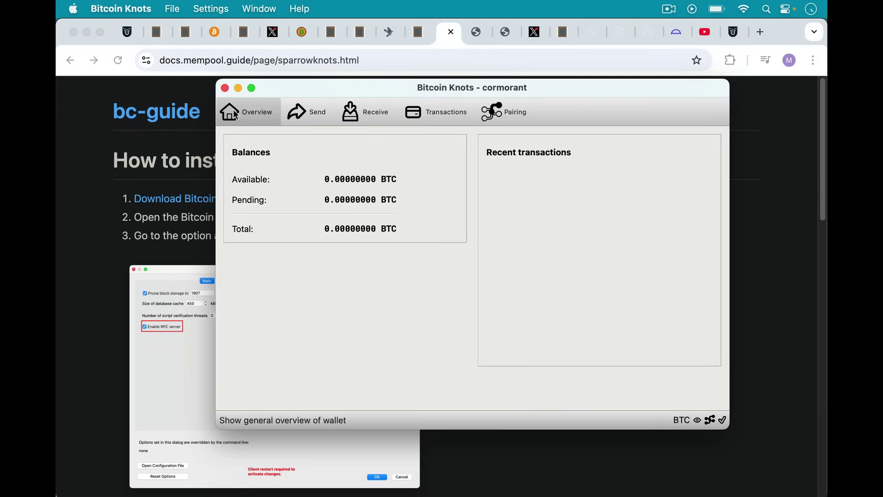
{"action": "left_click", "coordinate": [140, 8]}
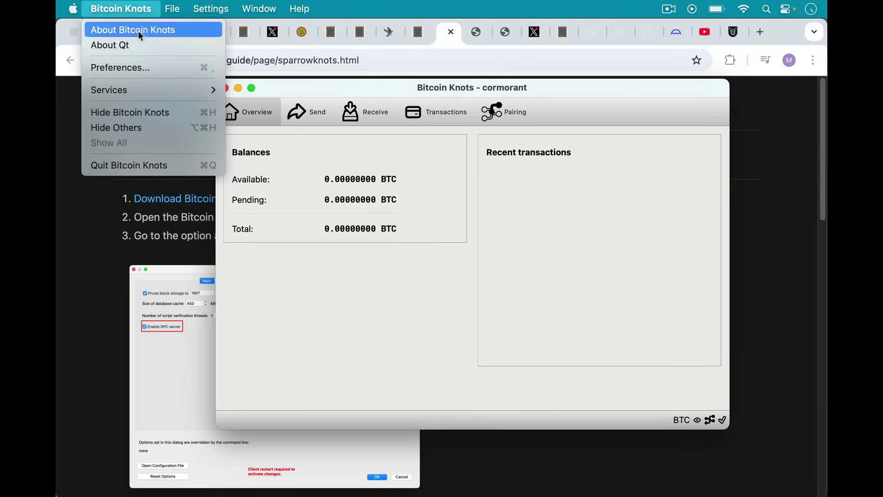
{"action": "left_click", "coordinate": [141, 67]}
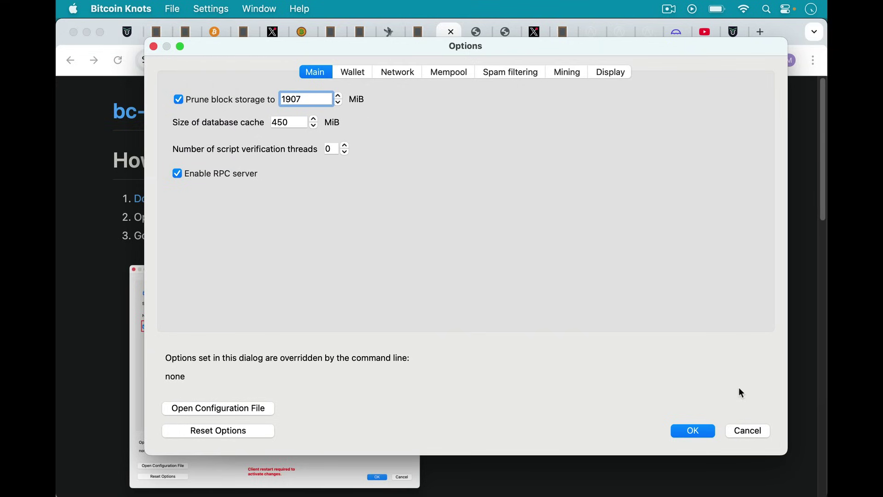
{"action": "left_click", "coordinate": [755, 433]}
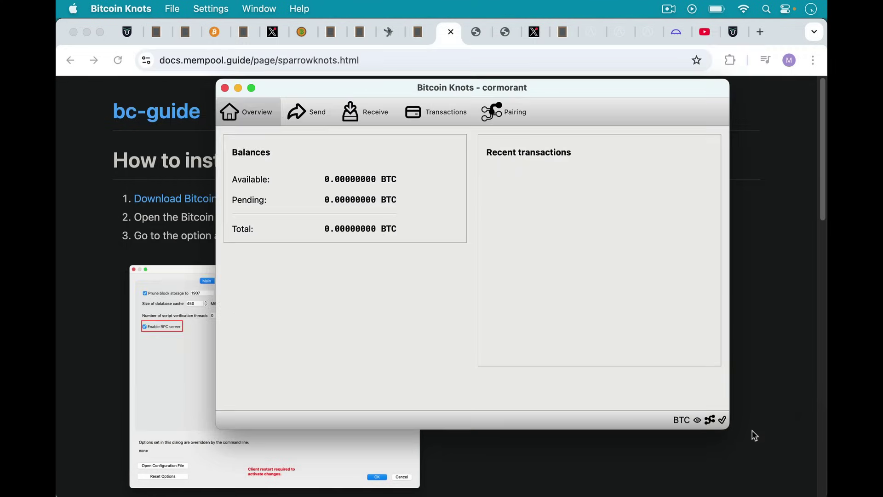
Return to the Chrome guide and scroll to the restart Knots and Download Sparrow steps.
{"action": "left_click", "coordinate": [82, 141]}
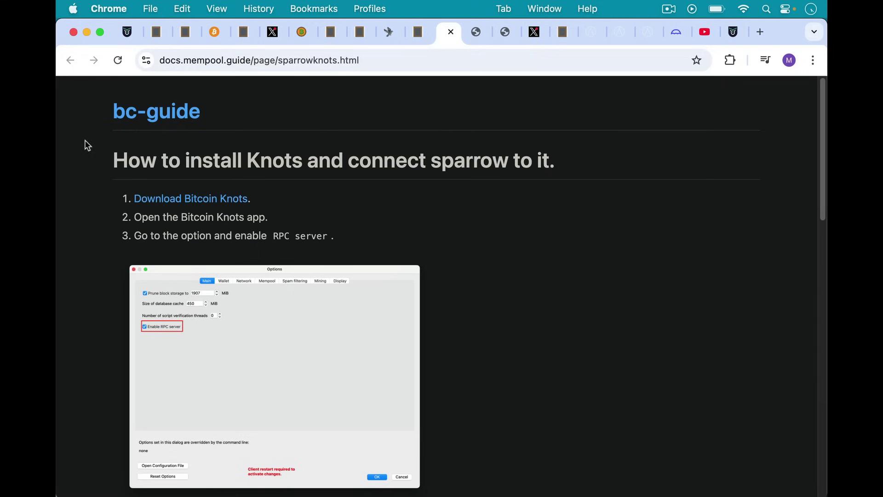
{"action": "scroll", "coordinate": [330, 239], "scroll_direction": "down", "scroll_amount": 1}
{"action": "scroll", "coordinate": [328, 237], "scroll_direction": "down", "scroll_amount": 5}
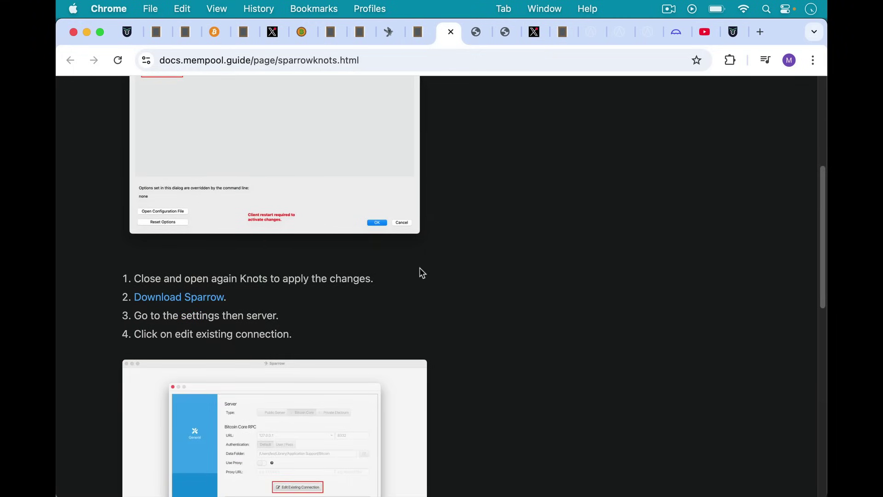
{"action": "scroll", "coordinate": [419, 268], "scroll_direction": "down", "scroll_amount": 3}
{"action": "mouse_move", "coordinate": [415, 495]}
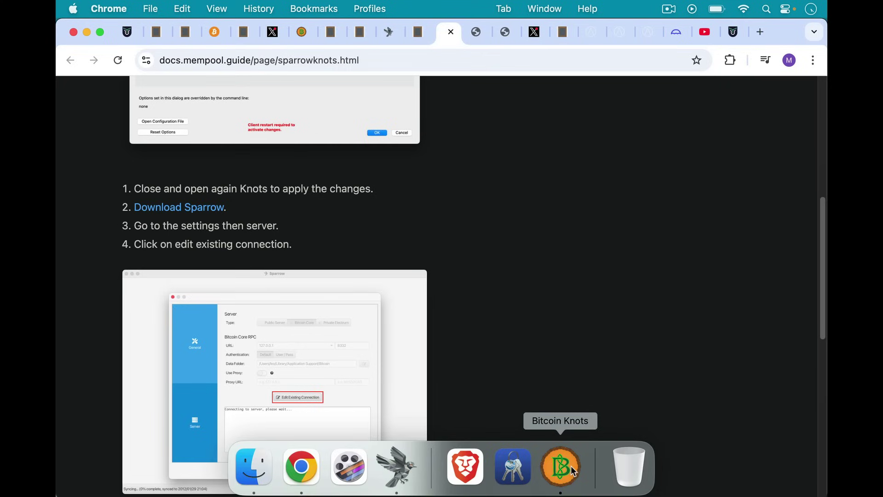
Make Sparrow's Public Server connection to electrum.bitaroo.net editable in its Server settings.
{"action": "left_click", "coordinate": [396, 468]}
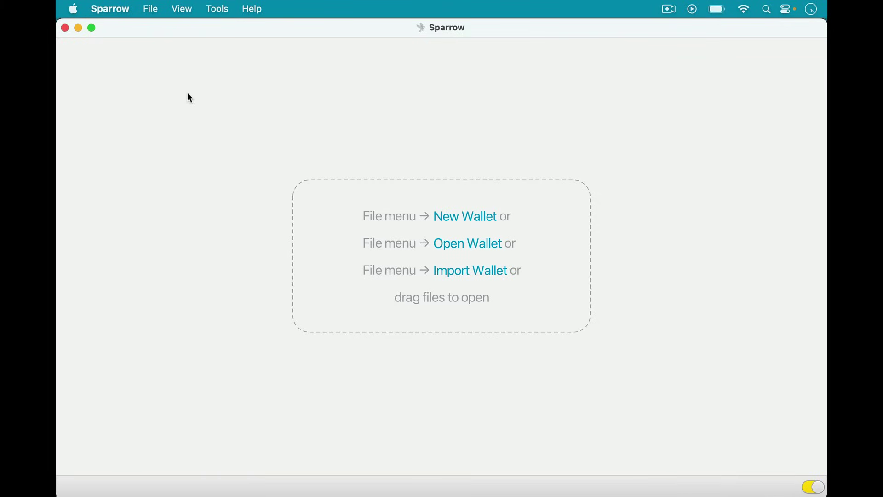
{"action": "left_click", "coordinate": [106, 9]}
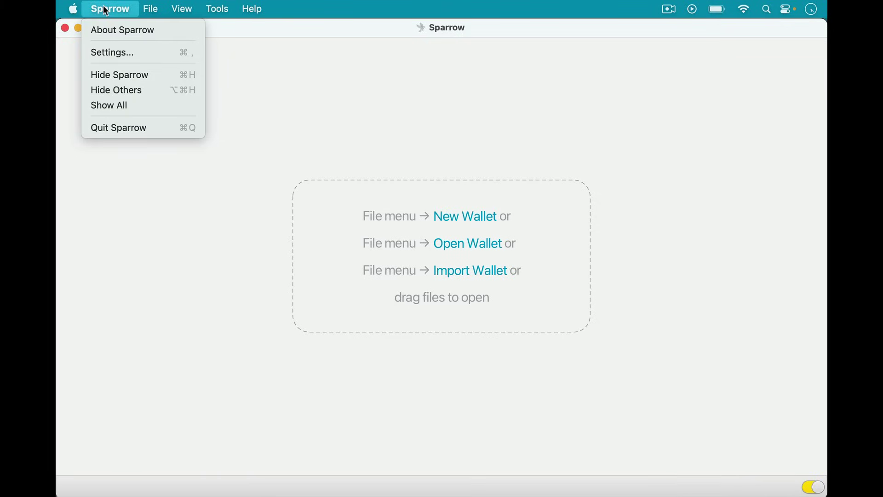
{"action": "left_click", "coordinate": [130, 53]}
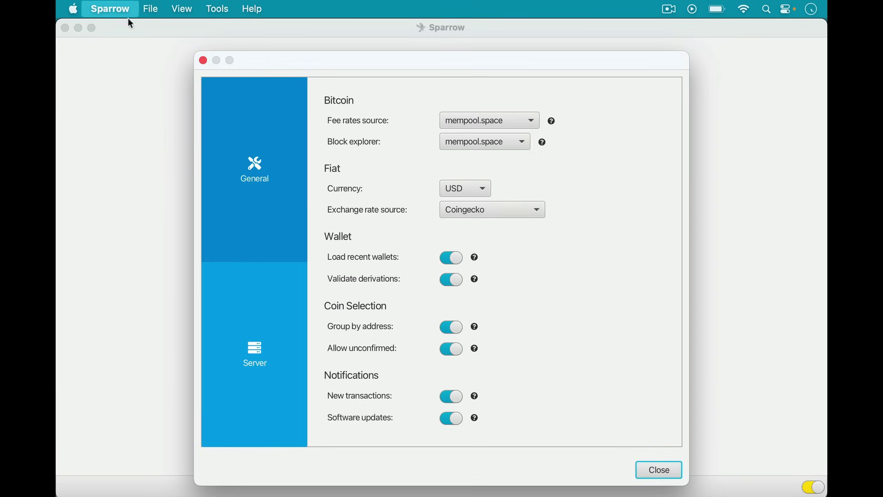
{"action": "left_click", "coordinate": [255, 352]}
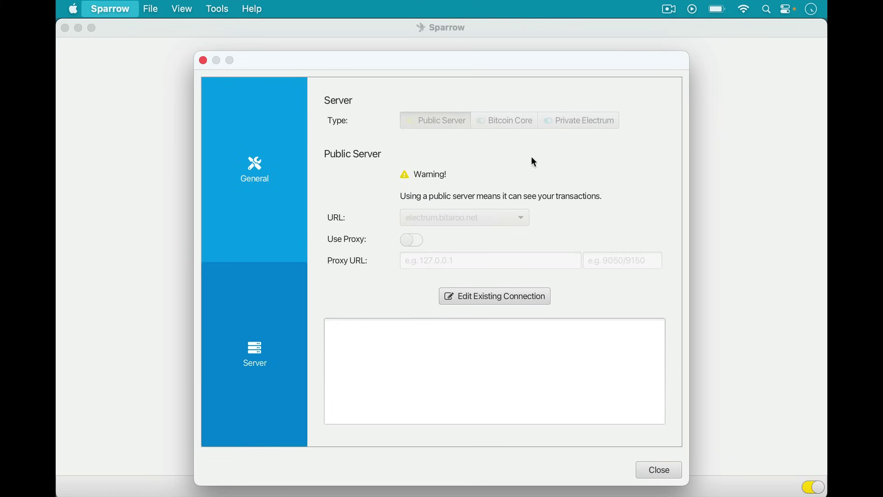
{"action": "left_click", "coordinate": [481, 291]}
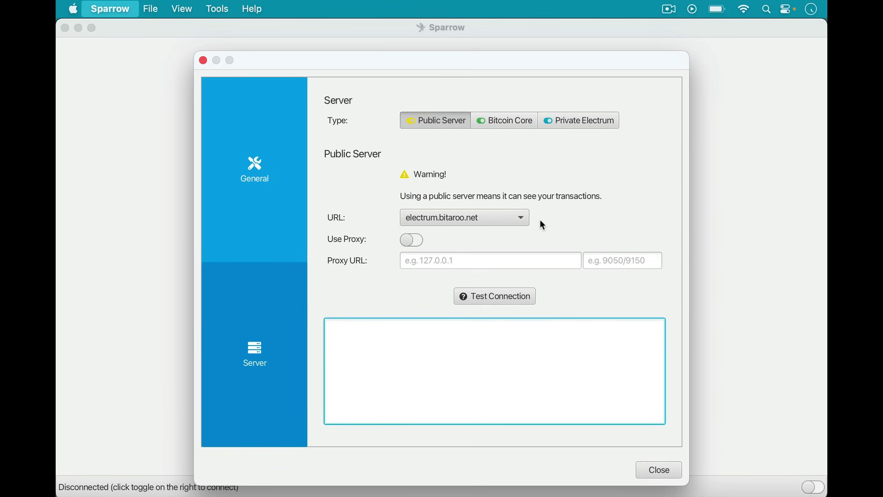
{"action": "left_click", "coordinate": [504, 216]}
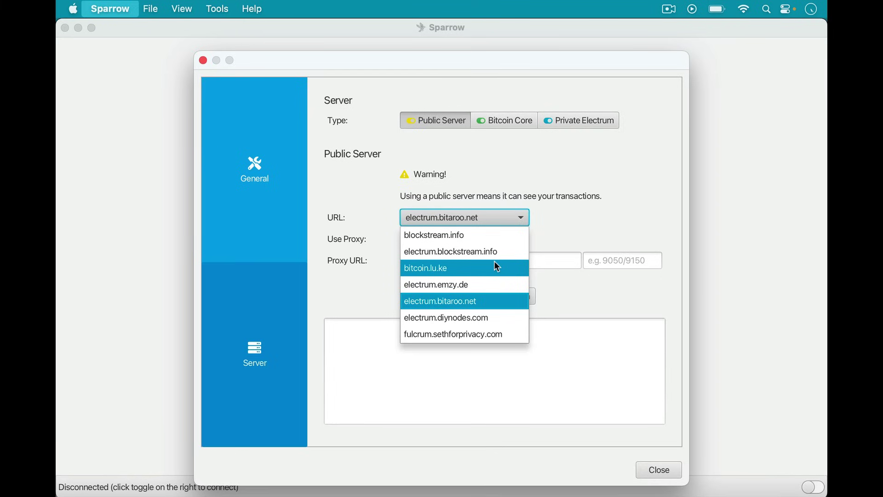
{"action": "left_click", "coordinate": [595, 224]}
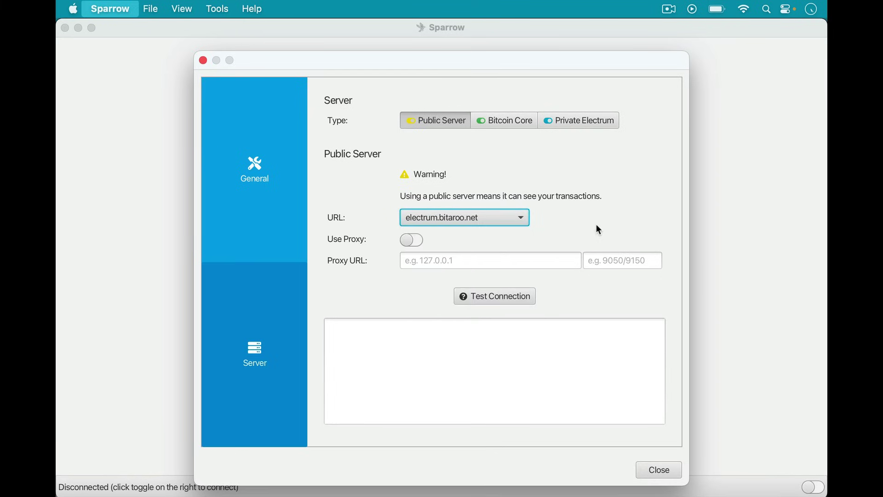
{"action": "left_click", "coordinate": [514, 125]}
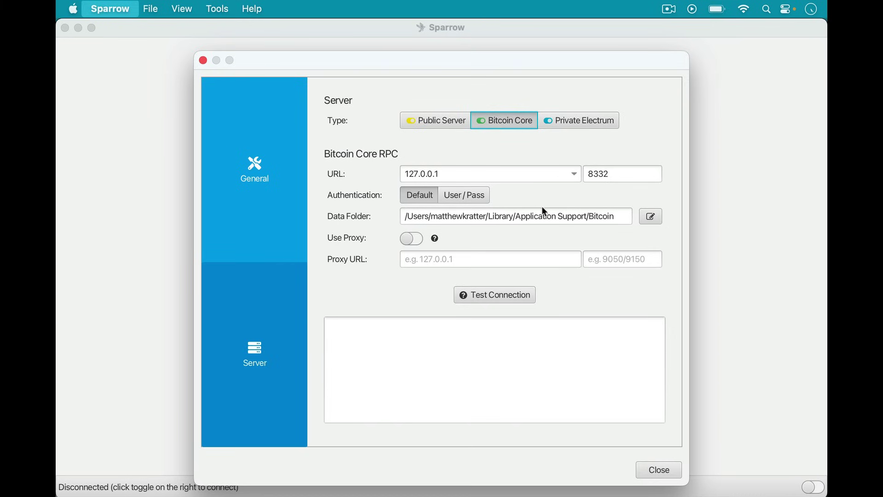
{"action": "left_click", "coordinate": [504, 301]}
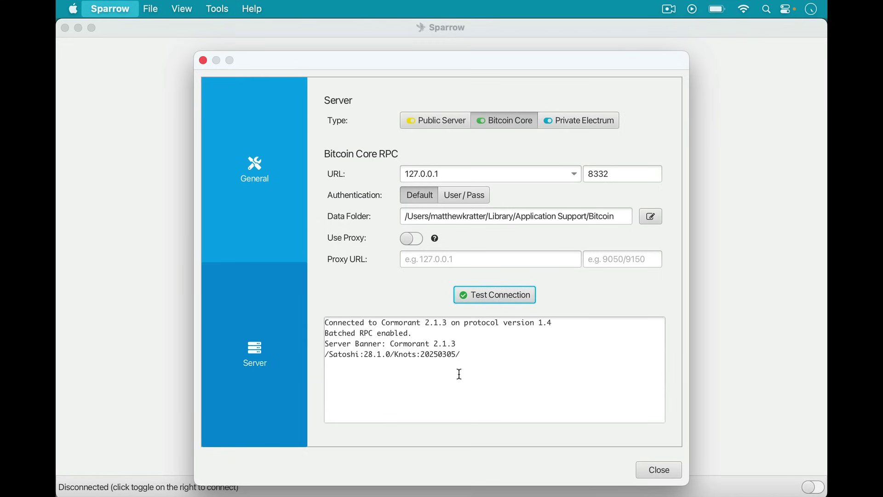
{"action": "left_click", "coordinate": [647, 472]}
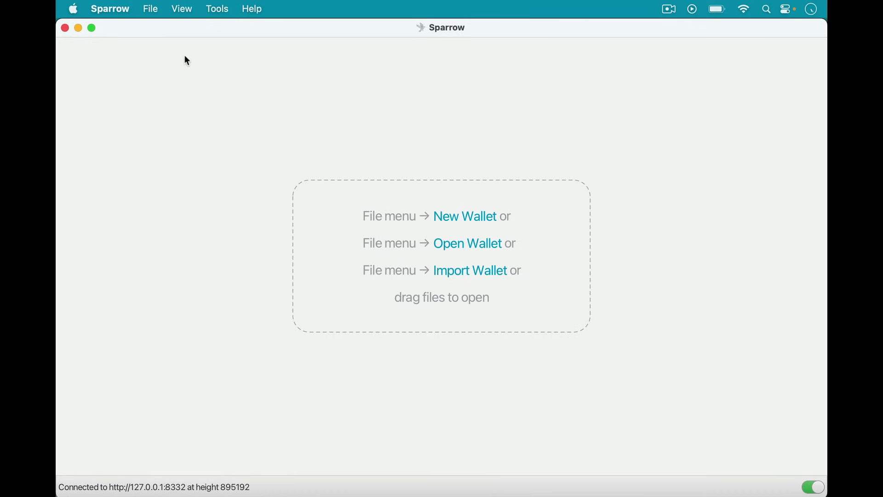
Create a new Sparrow wallet named 'Coldcard wallet'.
{"action": "left_click", "coordinate": [155, 11]}
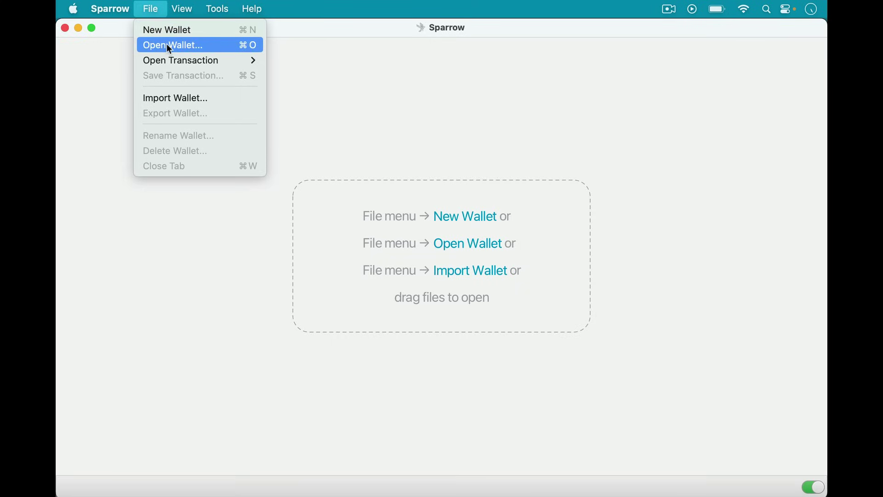
{"action": "left_click", "coordinate": [169, 34]}
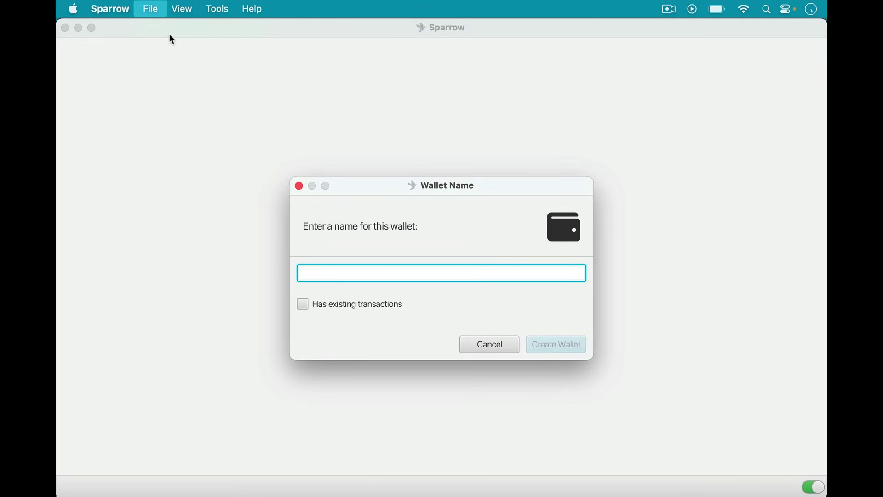
{"action": "type", "text": "Coldcard wall"}
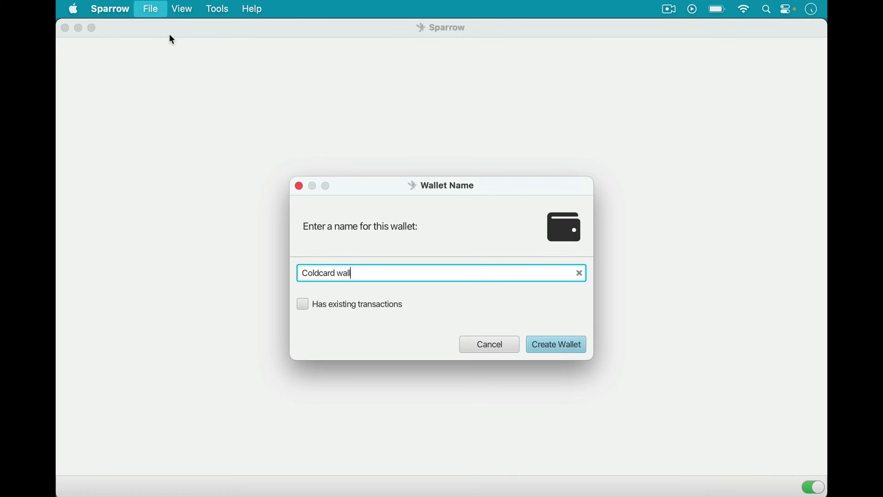
{"action": "type", "text": "et"}
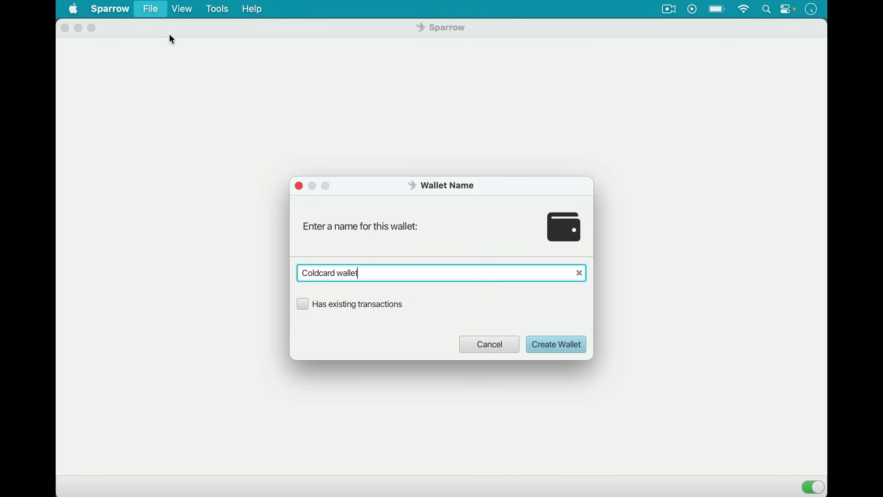
{"action": "left_click", "coordinate": [554, 350]}
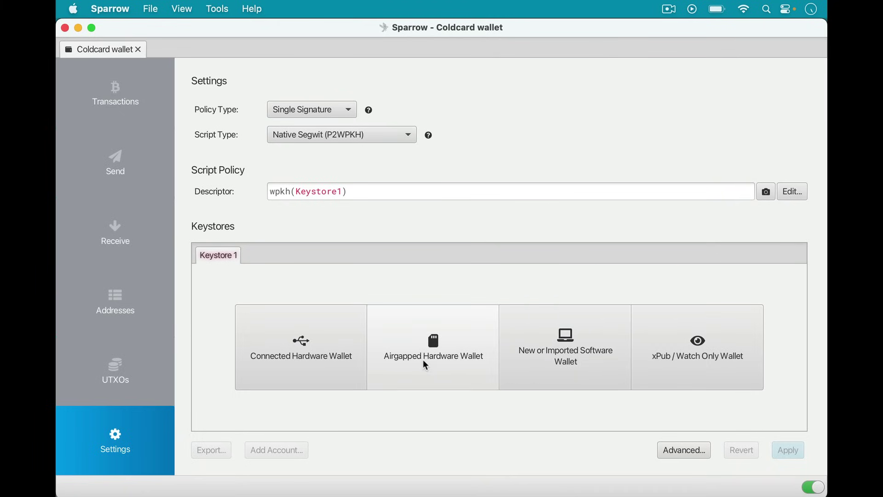
{"action": "left_click", "coordinate": [294, 355]}
{"action": "left_click", "coordinate": [523, 312]}
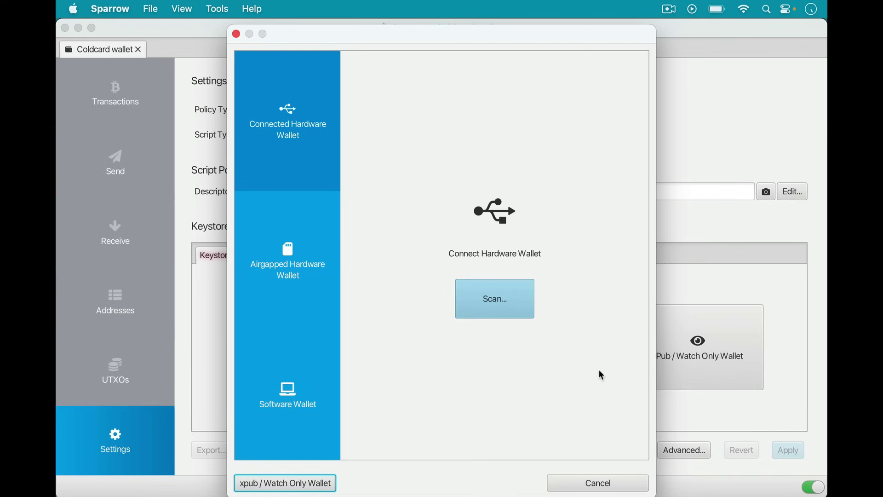
{"action": "left_click", "coordinate": [569, 485]}
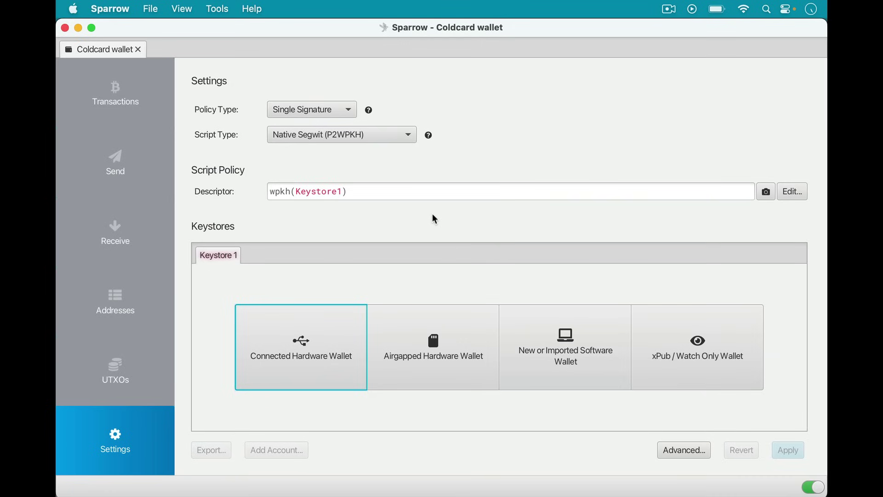
{"action": "left_click", "coordinate": [425, 348]}
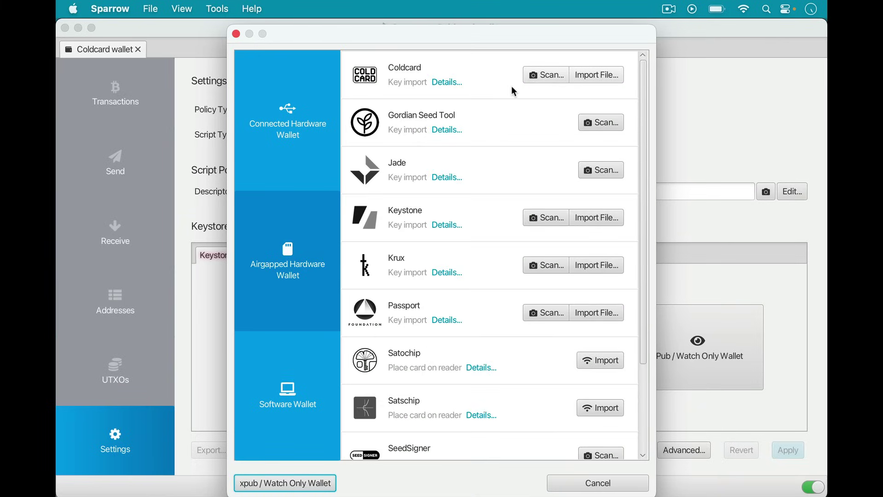
{"action": "left_click", "coordinate": [236, 34]}
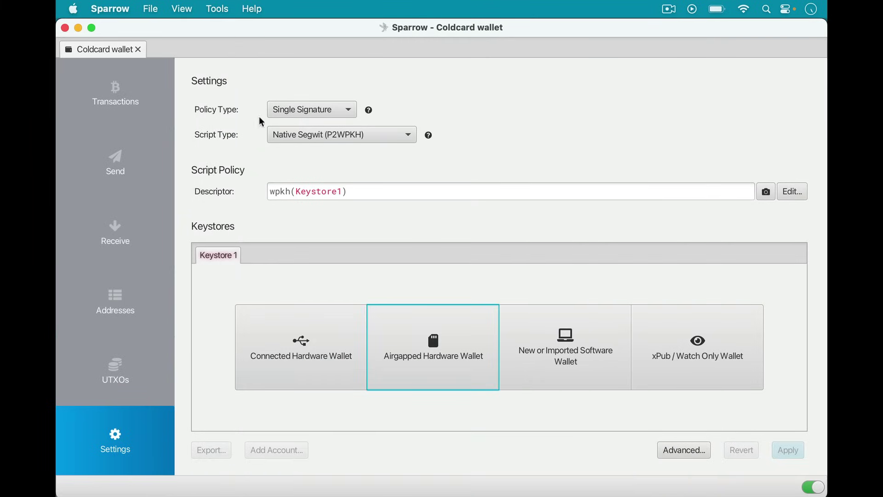
{"action": "mouse_move", "coordinate": [302, 467]}
{"action": "mouse_move", "coordinate": [326, 495]}
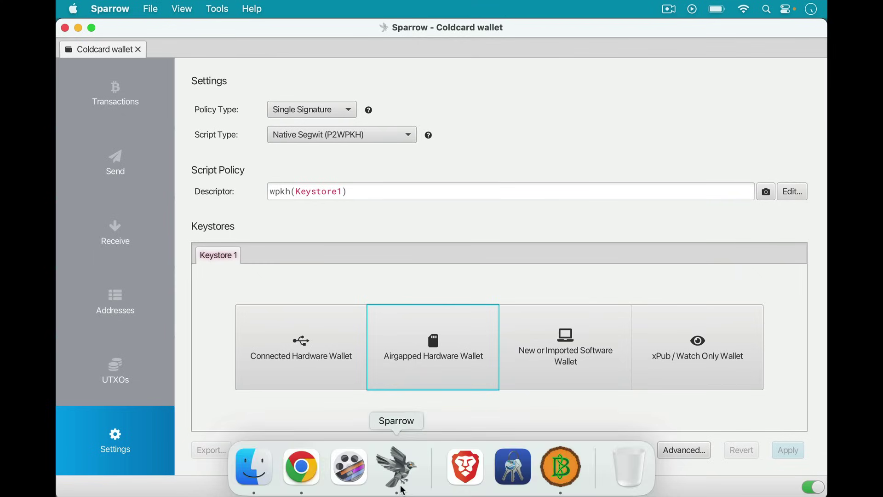
In Chrome, view the BTC Sessions Sparrow video tab, then the bitcoinuniversity.com homepage.
{"action": "left_click", "coordinate": [302, 467]}
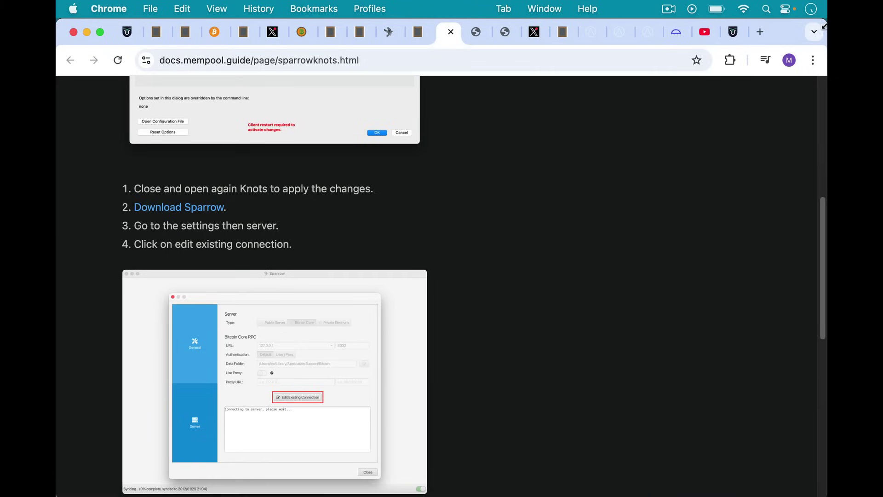
{"action": "left_click", "coordinate": [706, 34]}
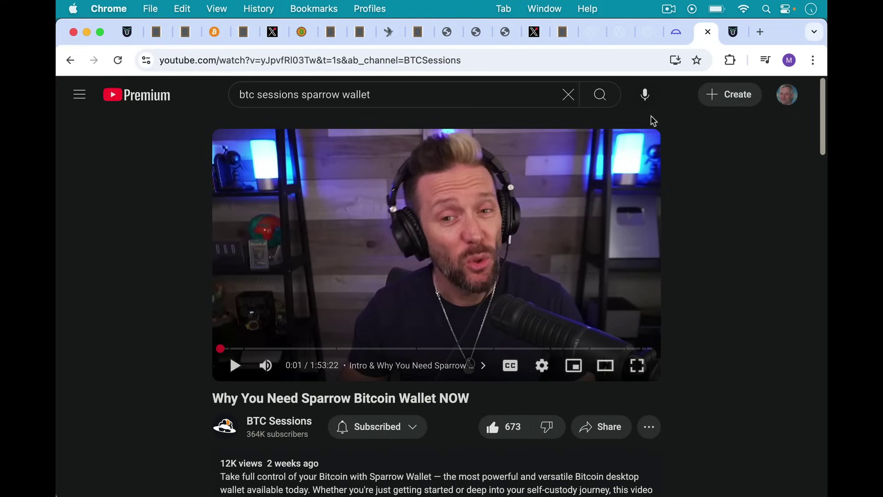
{"action": "left_click", "coordinate": [736, 33]}
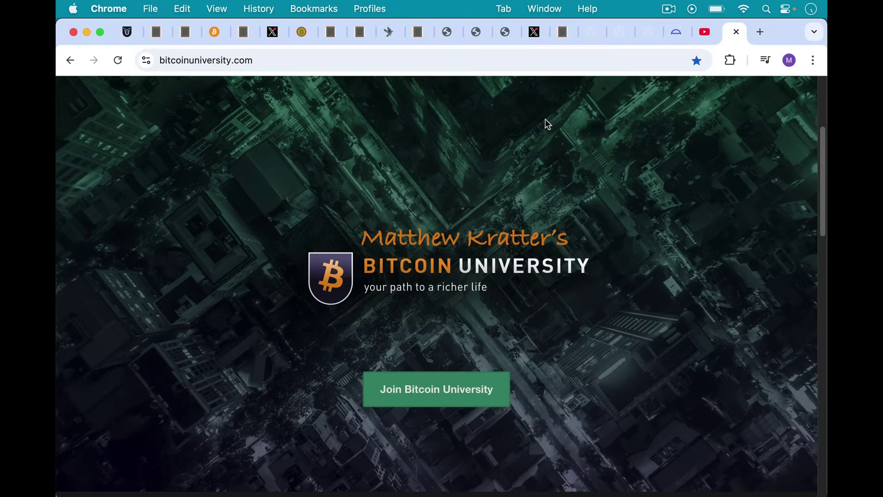
Show the mempool guide's Knots GUI datacarrier page, starting with the additional-data limit of 0.
{"action": "left_click", "coordinate": [450, 33]}
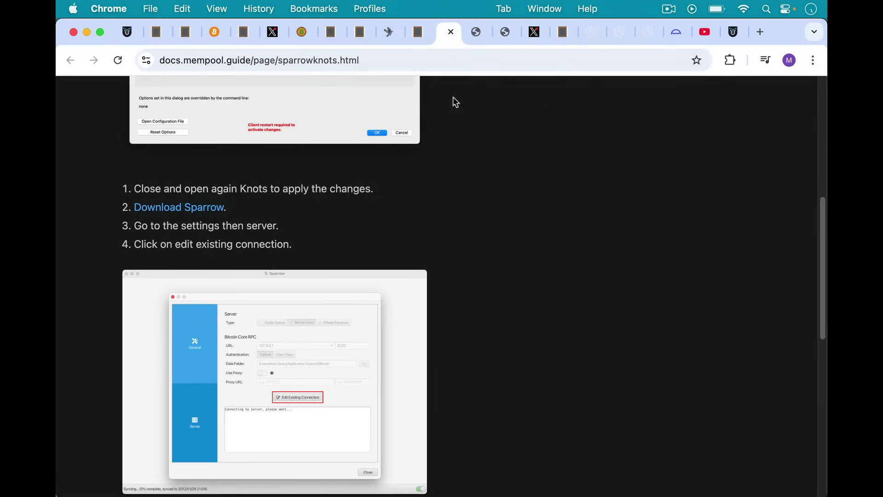
{"action": "scroll", "coordinate": [457, 175], "scroll_direction": "up", "scroll_amount": 8}
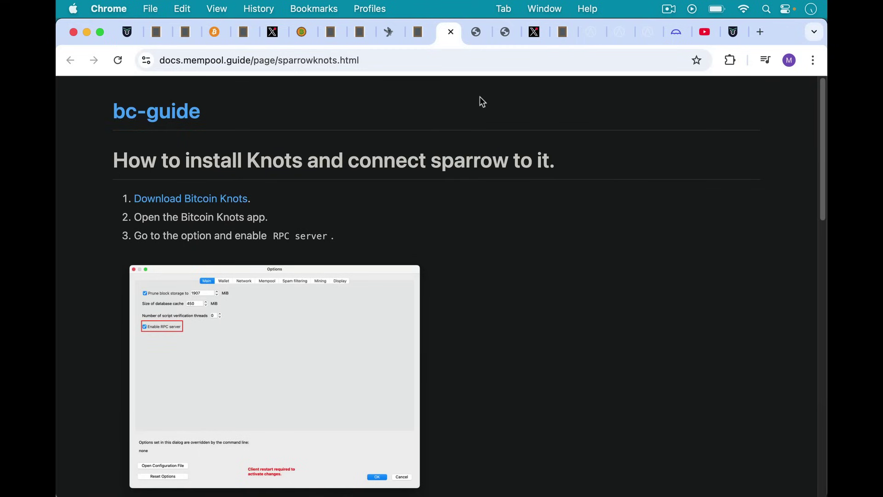
{"action": "left_click", "coordinate": [475, 35]}
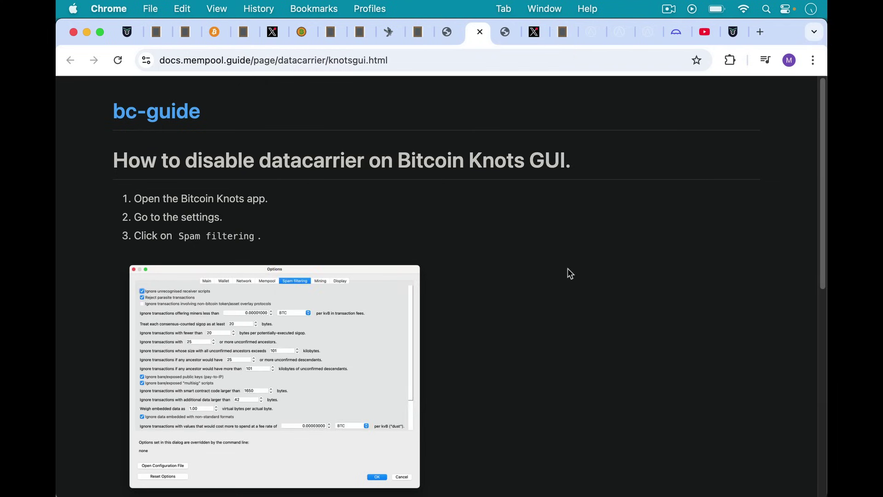
{"action": "scroll", "coordinate": [568, 269], "scroll_direction": "down", "scroll_amount": 1}
{"action": "scroll", "coordinate": [568, 268], "scroll_direction": "up", "scroll_amount": 1}
{"action": "scroll", "coordinate": [568, 268], "scroll_direction": "down", "scroll_amount": 2}
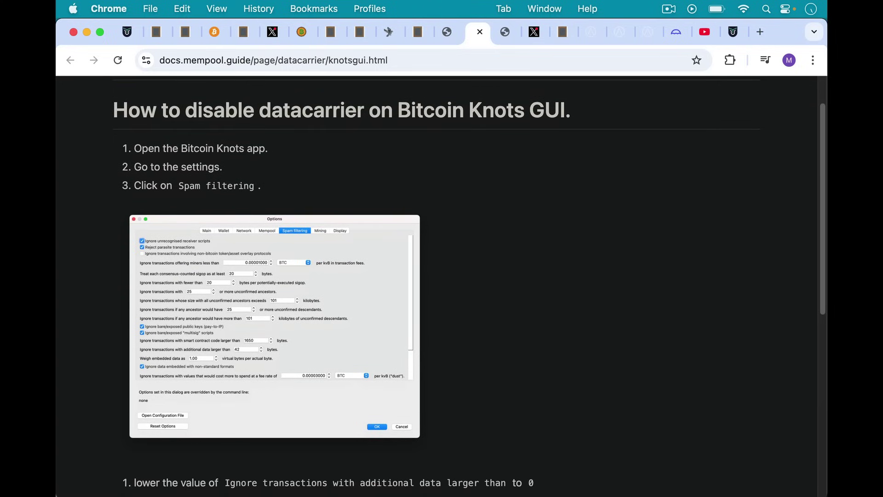
Open the Spam filtering tab in Bitcoin Knots Preferences.
{"action": "left_click", "coordinate": [567, 481]}
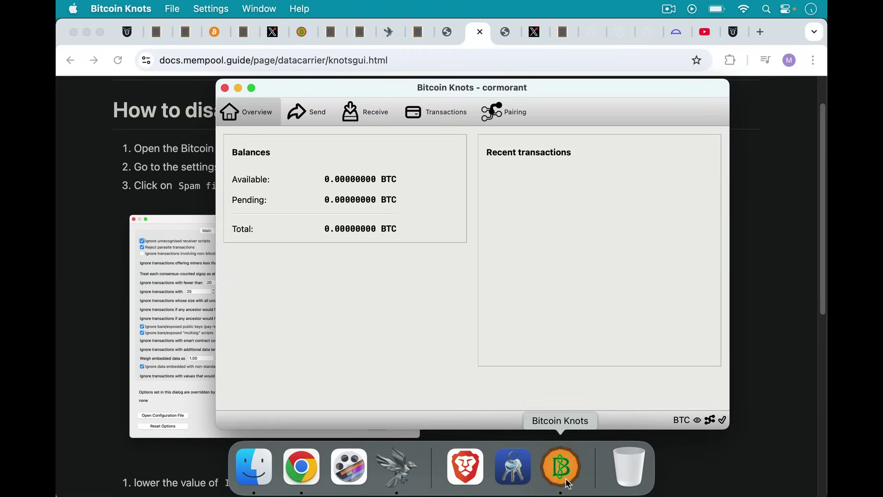
{"action": "left_click", "coordinate": [146, 8]}
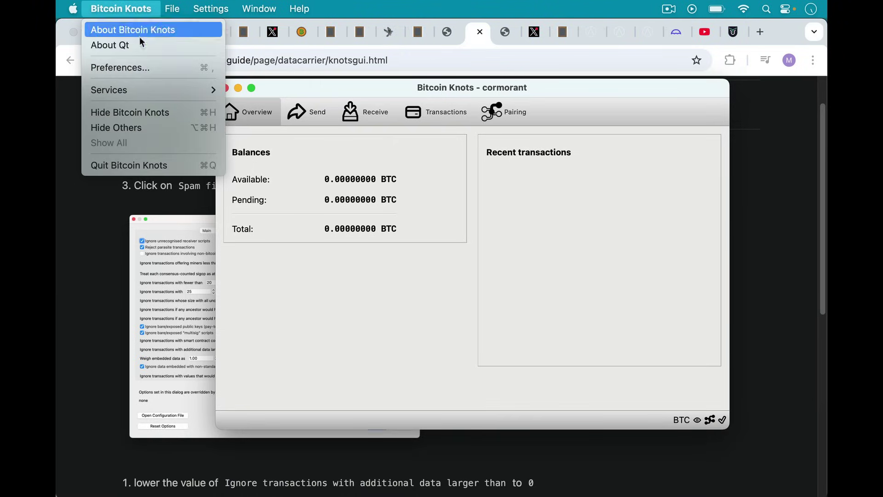
{"action": "left_click", "coordinate": [144, 68]}
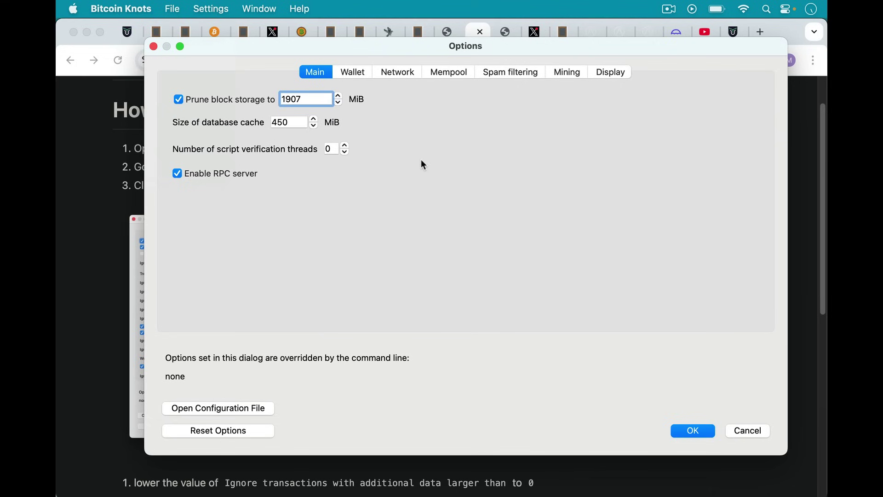
{"action": "left_click", "coordinate": [521, 74]}
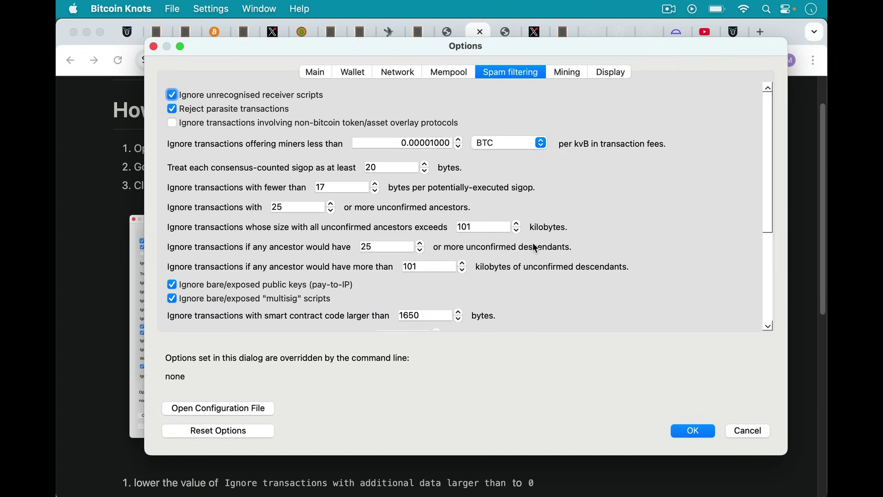
Confirm the additional-data limit is 0 bytes, close Options, and scroll the guide to the restart step.
{"action": "scroll", "coordinate": [533, 245], "scroll_direction": "down", "scroll_amount": 5}
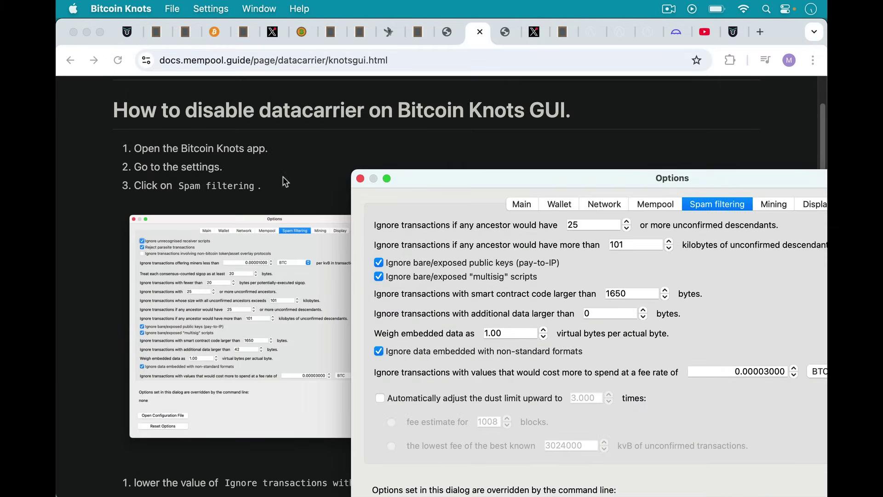
{"action": "scroll", "coordinate": [283, 176], "scroll_direction": "down", "scroll_amount": 3}
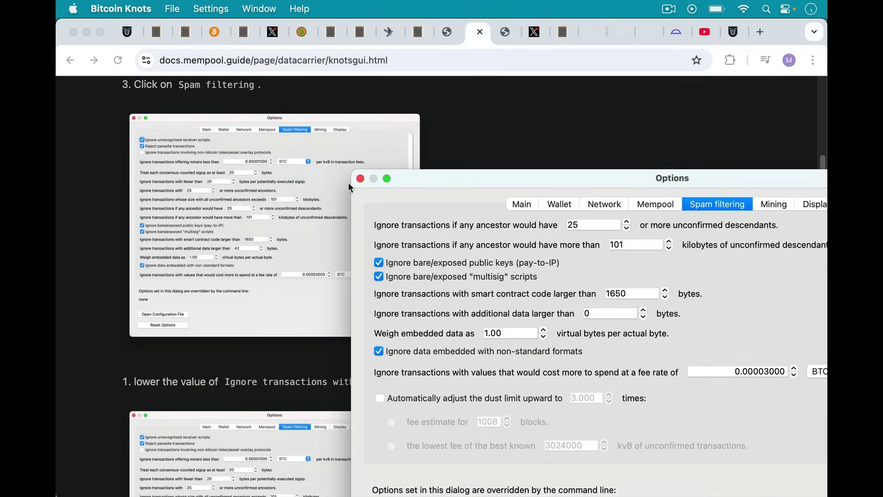
{"action": "left_click_drag", "start_coordinate": [413, 183], "coordinate": [387, 356]}
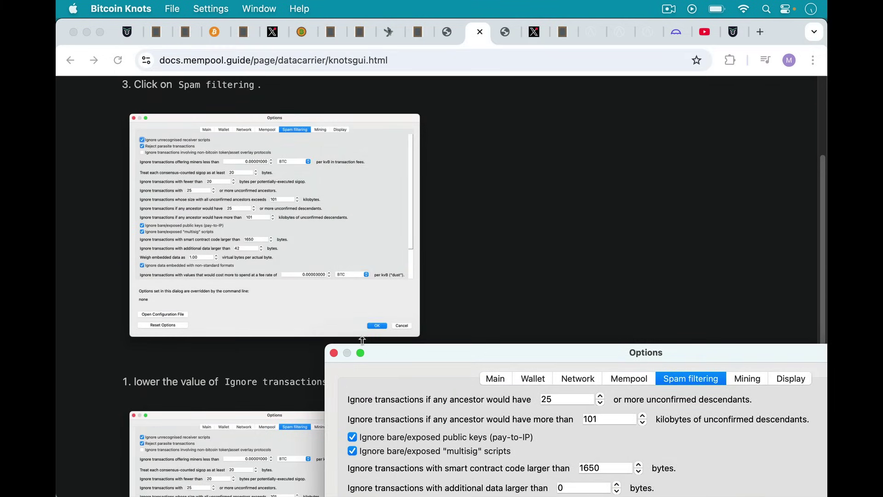
{"action": "scroll", "coordinate": [241, 276], "scroll_direction": "down", "scroll_amount": 1}
{"action": "scroll", "coordinate": [241, 274], "scroll_direction": "down", "scroll_amount": 6}
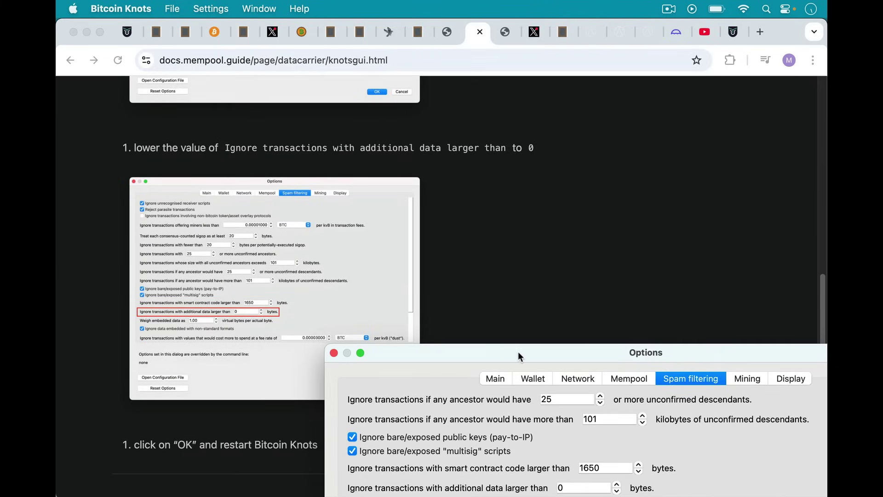
{"action": "left_click_drag", "start_coordinate": [519, 351], "coordinate": [385, 206]}
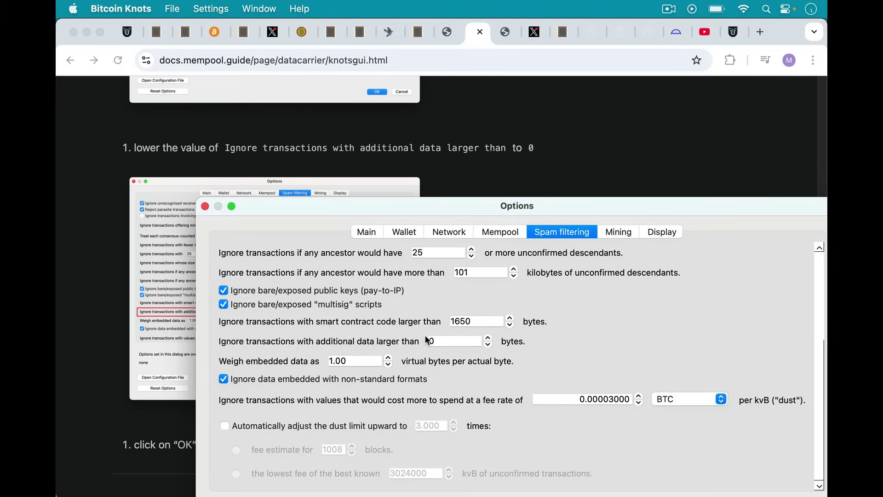
{"action": "mouse_move", "coordinate": [452, 315]}
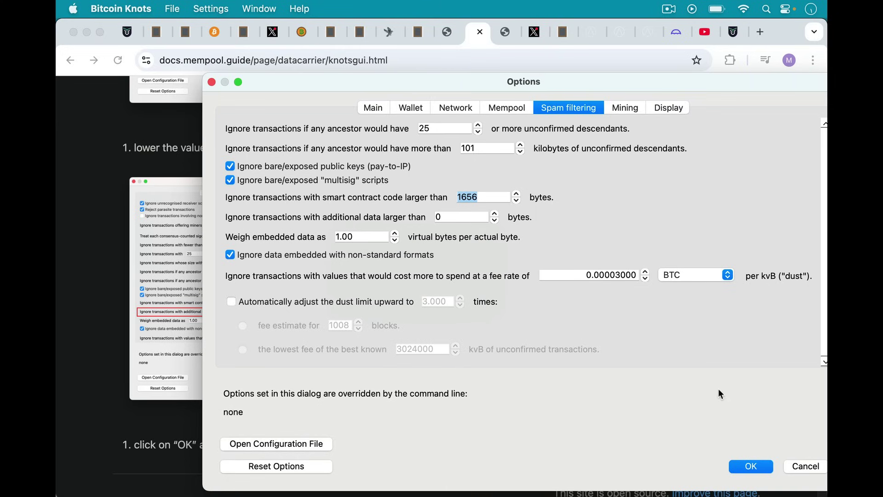
{"action": "left_click", "coordinate": [806, 467]}
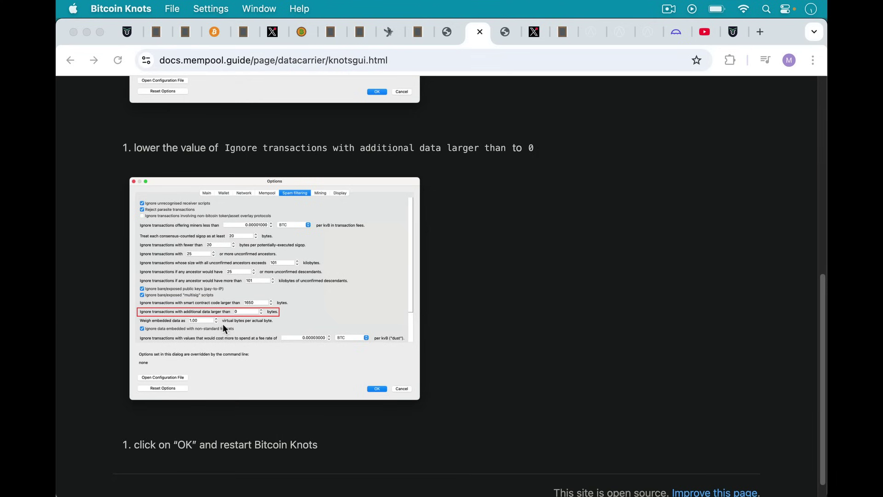
{"action": "scroll", "coordinate": [537, 253], "scroll_direction": "down", "scroll_amount": 1}
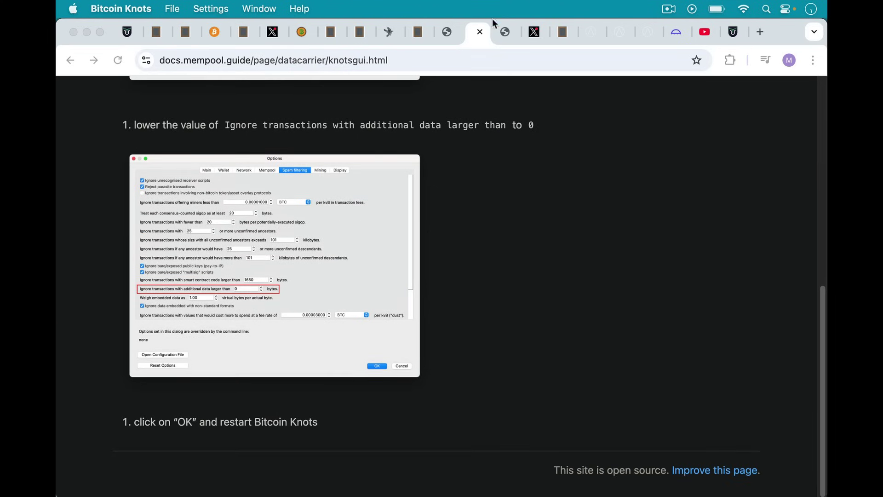
Show the bc-guide datacarrier overview, the X profile, then the blankslate.io personal-server note.
{"action": "left_click", "coordinate": [502, 37]}
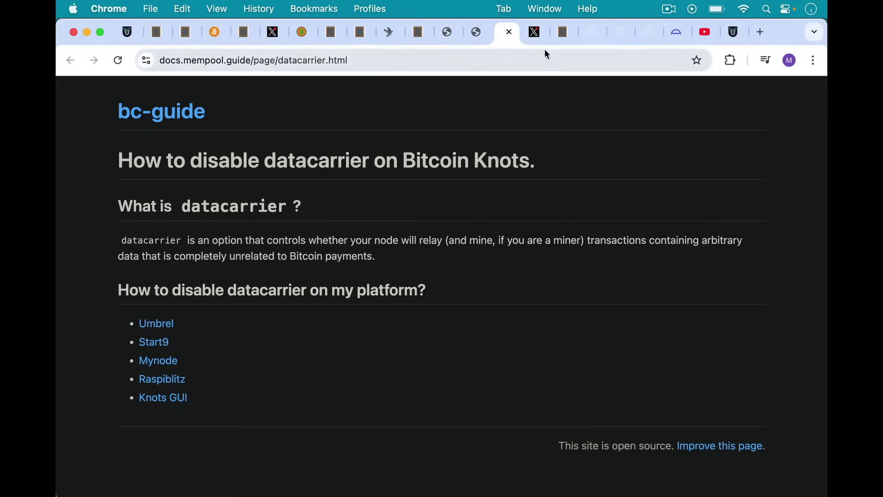
{"action": "left_click", "coordinate": [539, 34]}
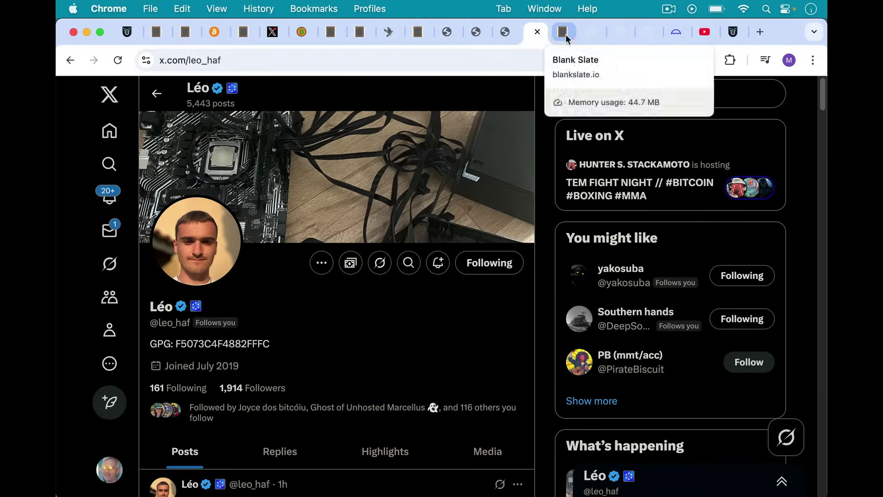
{"action": "left_click", "coordinate": [566, 34]}
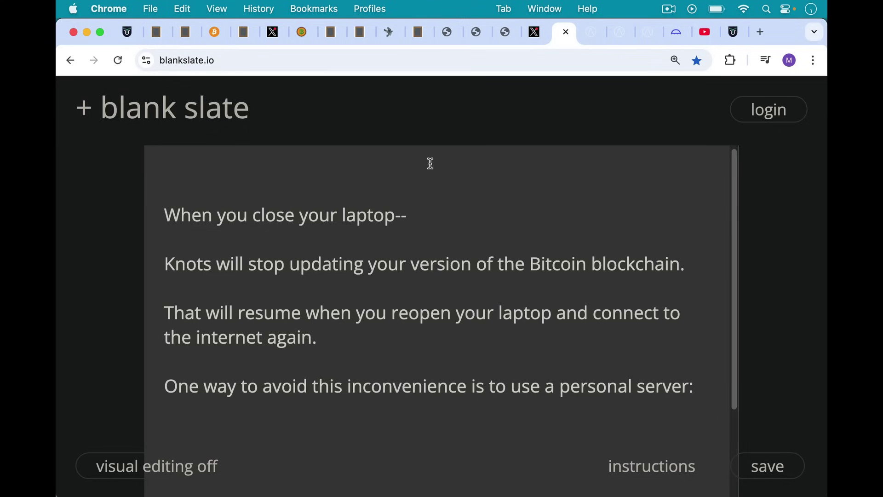
Browse the Start9 store, DIY guide, homepage and Umbrel site, ending on the Start9 store.
{"action": "left_click", "coordinate": [589, 39]}
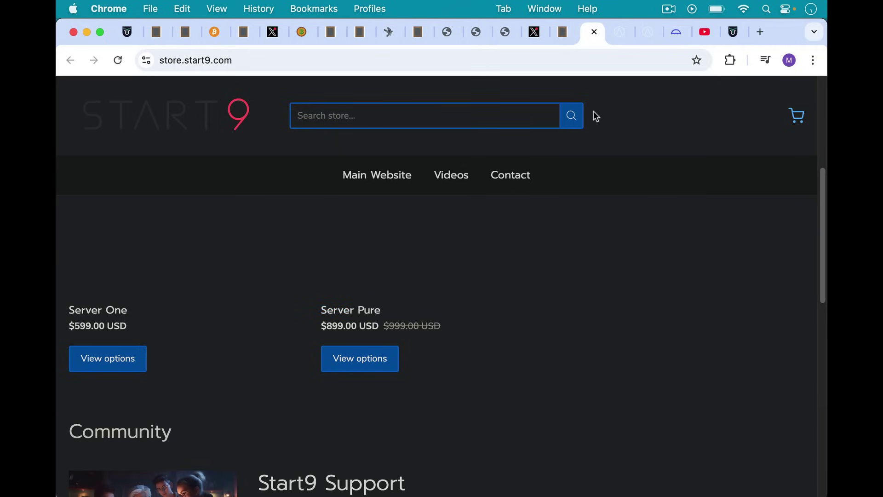
{"action": "left_click", "coordinate": [618, 32]}
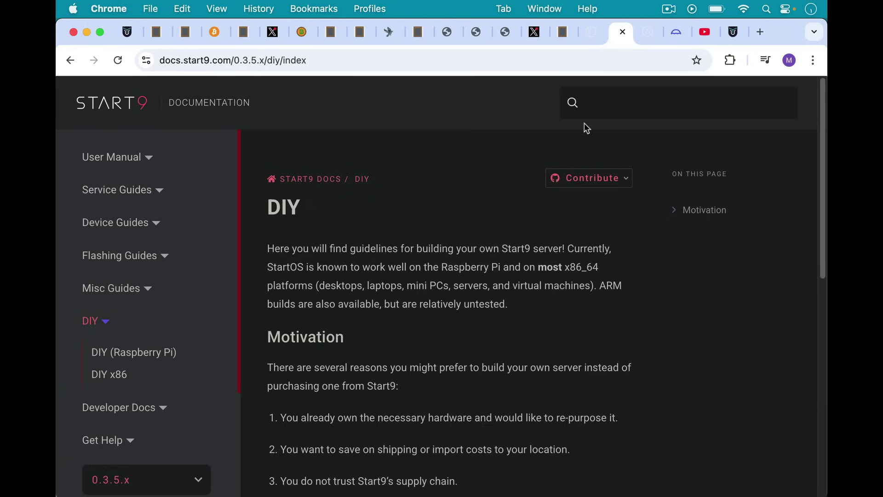
{"action": "left_click", "coordinate": [650, 32]}
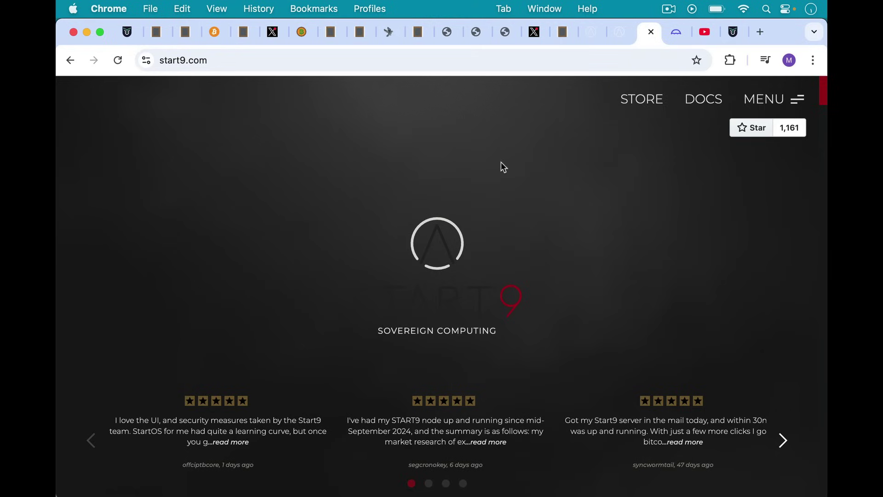
{"action": "scroll", "coordinate": [574, 179], "scroll_direction": "down", "scroll_amount": 10}
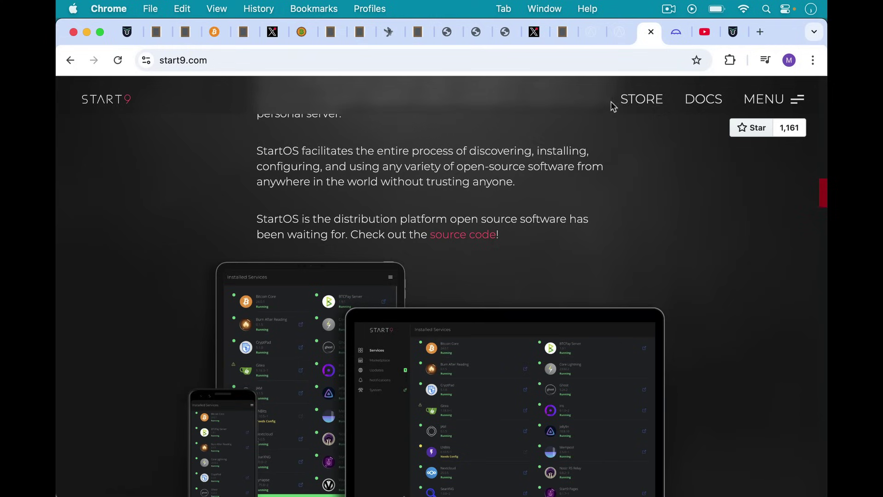
{"action": "left_click", "coordinate": [596, 37]}
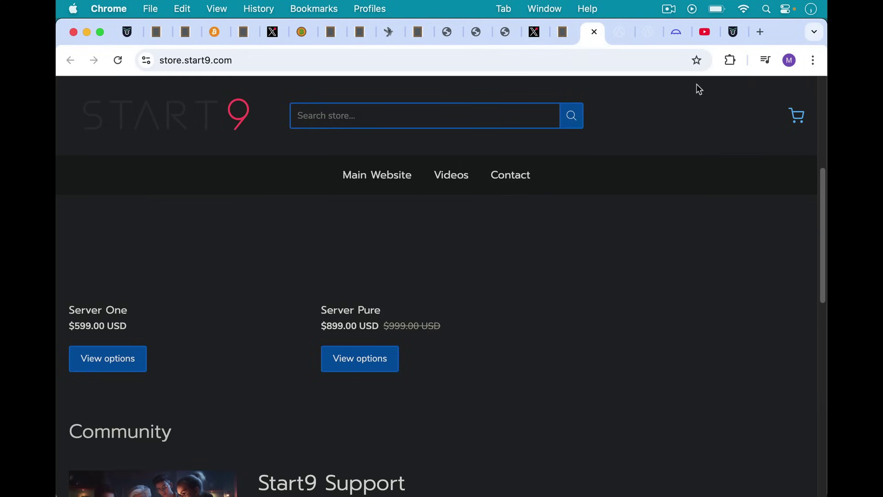
{"action": "left_click", "coordinate": [675, 33]}
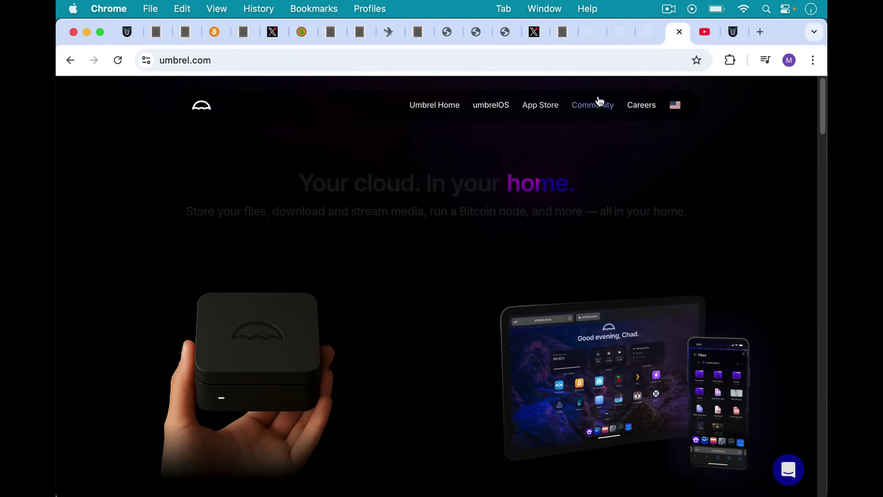
{"action": "left_click", "coordinate": [593, 34]}
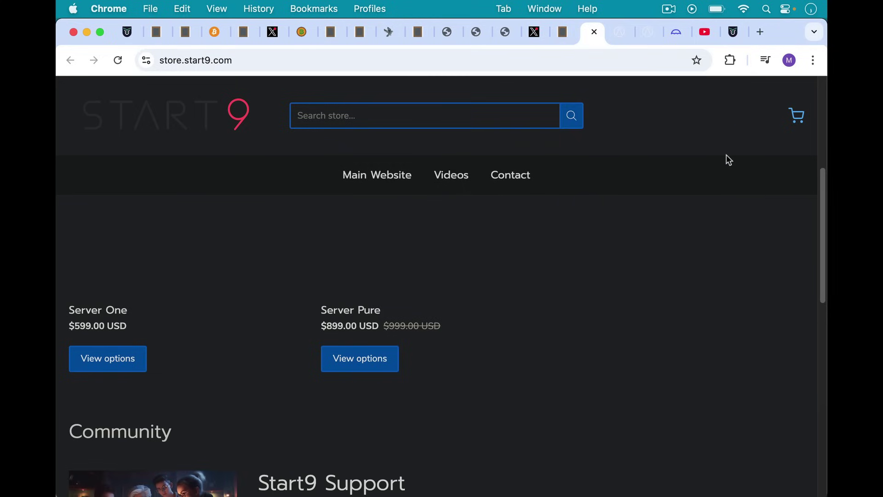
Pass through the Sparrow video and Bitcoin University tabs to the Knots 28.1.knots20250305 macOS download.
{"action": "left_click", "coordinate": [705, 32]}
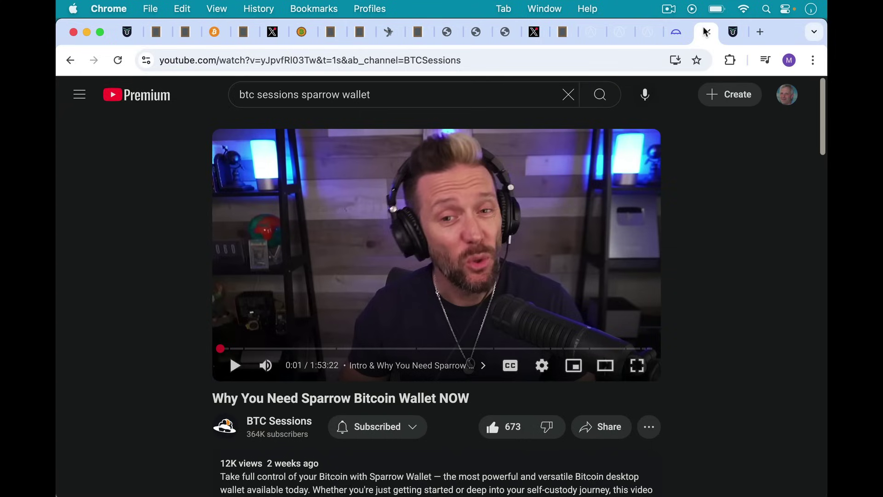
{"action": "left_click", "coordinate": [736, 31]}
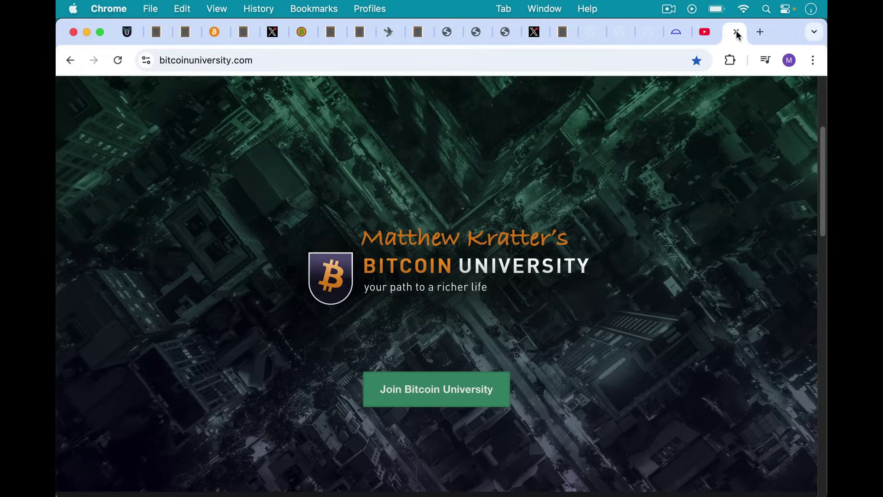
{"action": "left_click", "coordinate": [301, 36]}
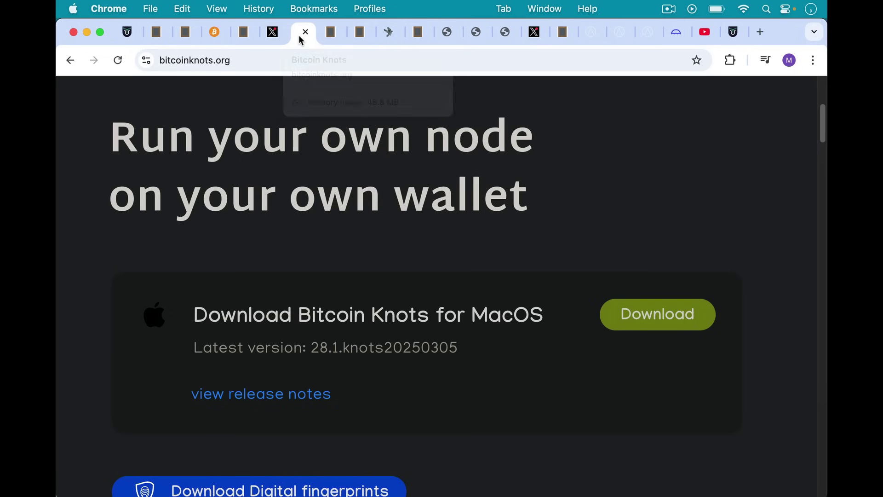